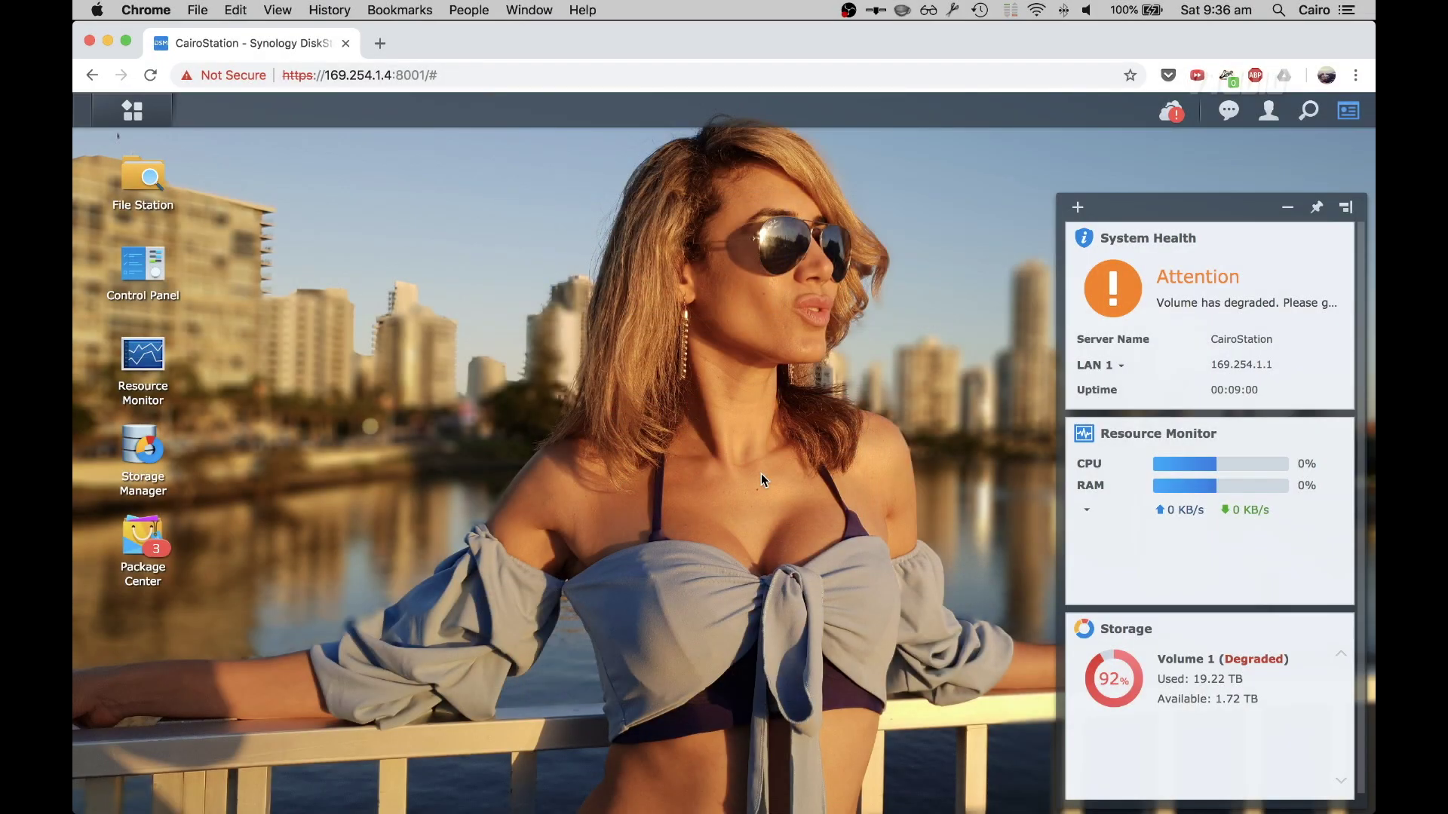
Open Storage Manager full-screen on the Volume page and begin removing degraded Volume 1
{"action": "left_click", "coordinate": [143, 458]}
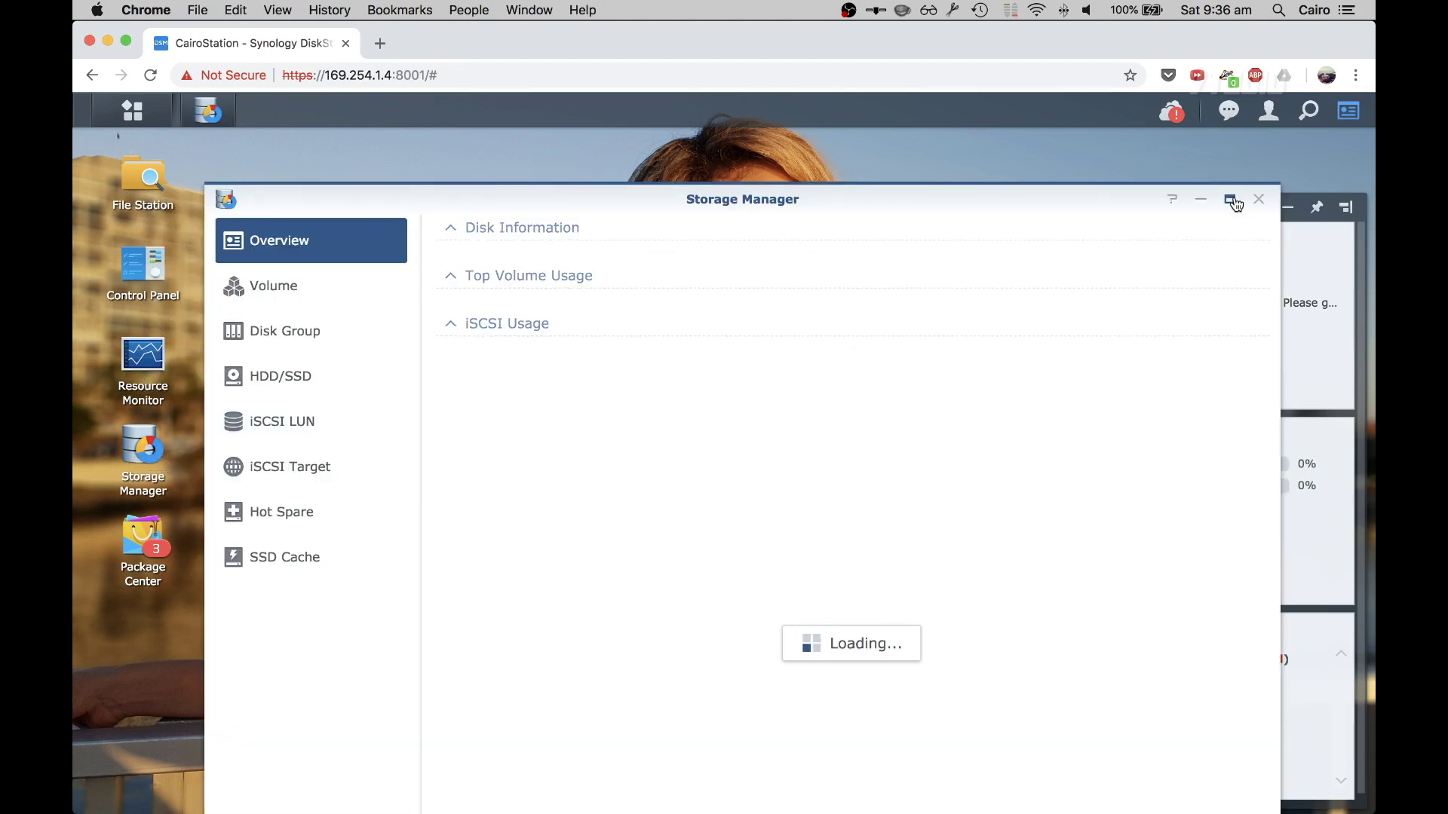
{"action": "left_click", "coordinate": [1230, 199]}
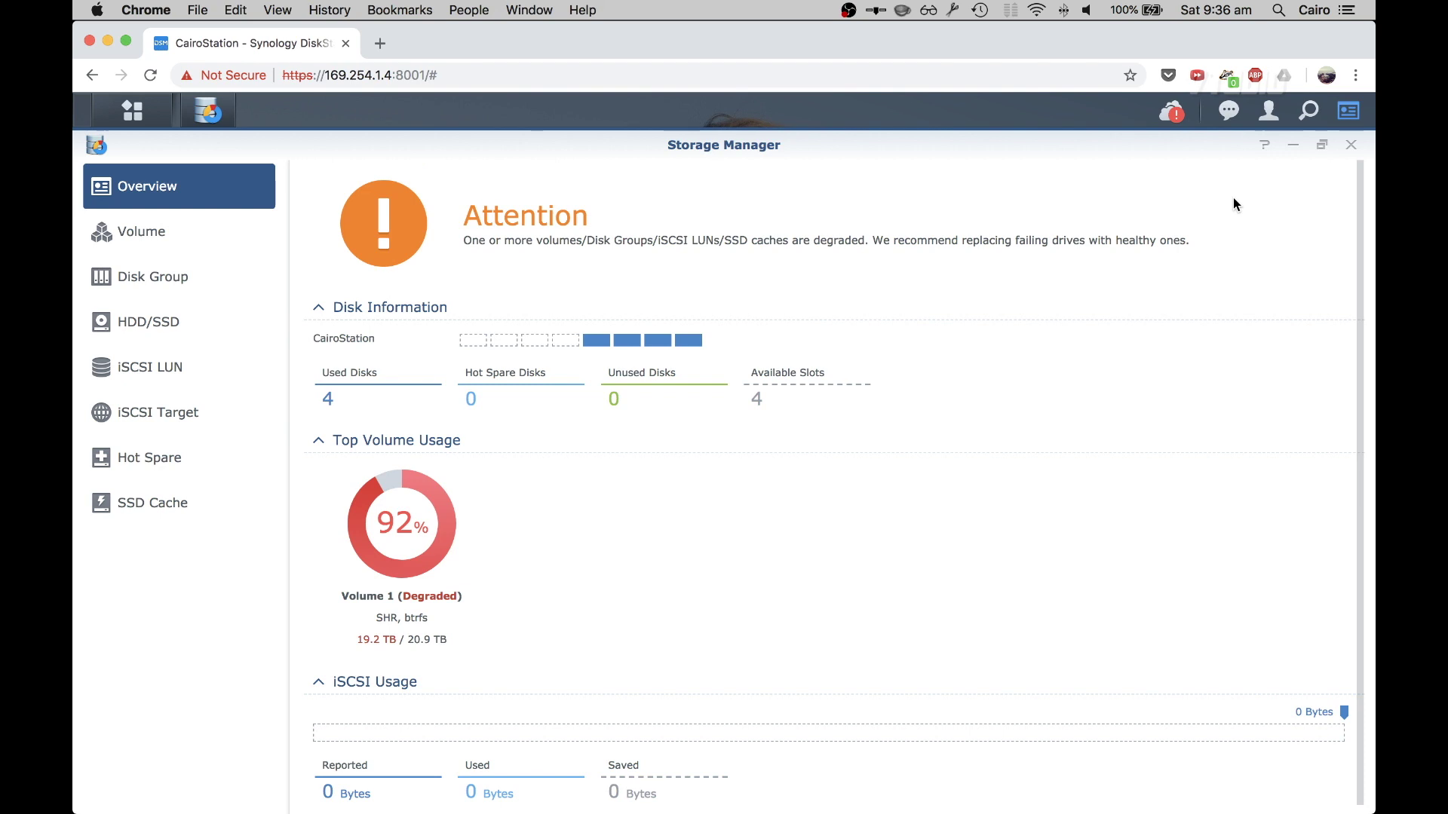
{"action": "left_click", "coordinate": [195, 231]}
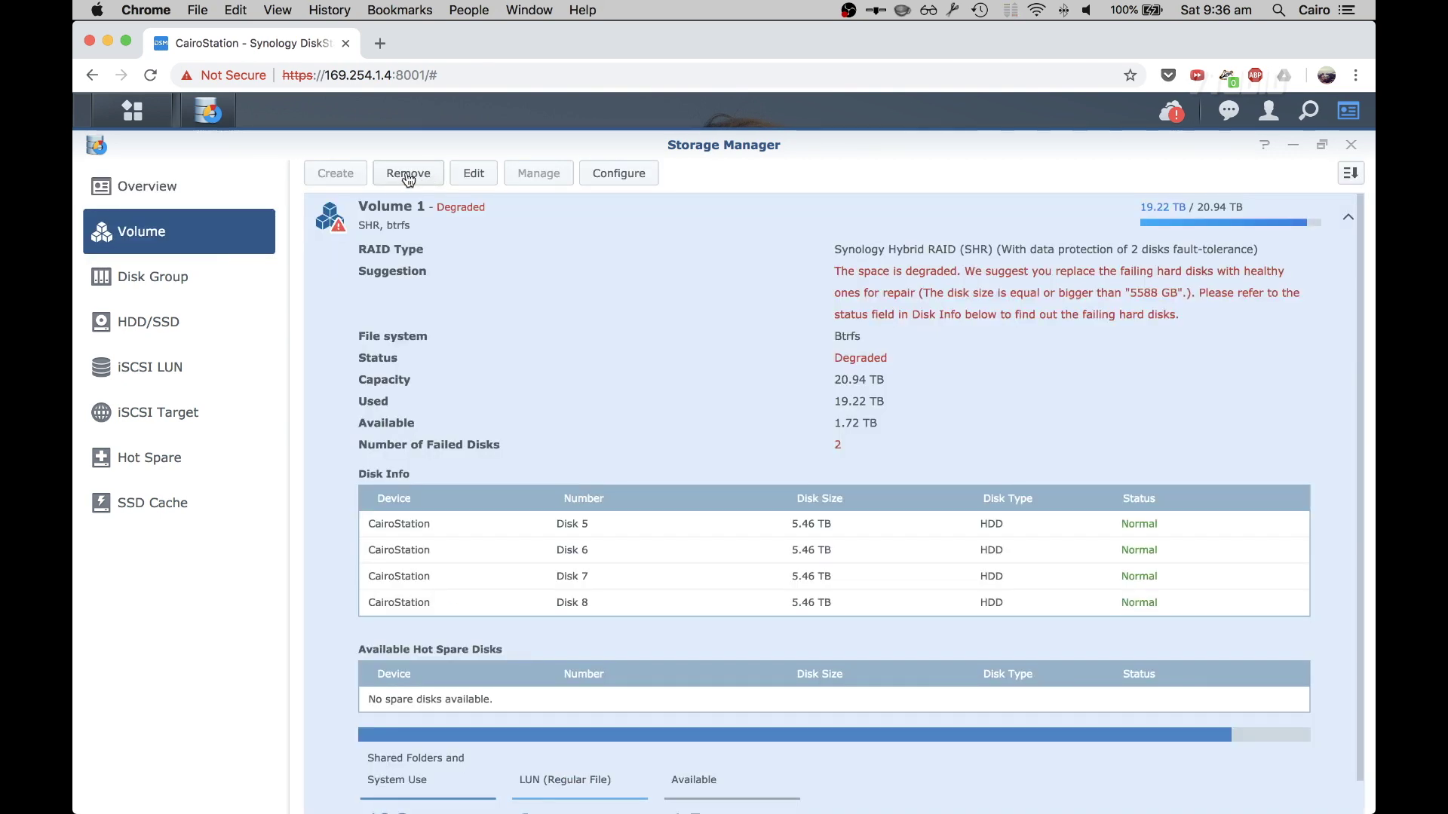
{"action": "left_click", "coordinate": [408, 173]}
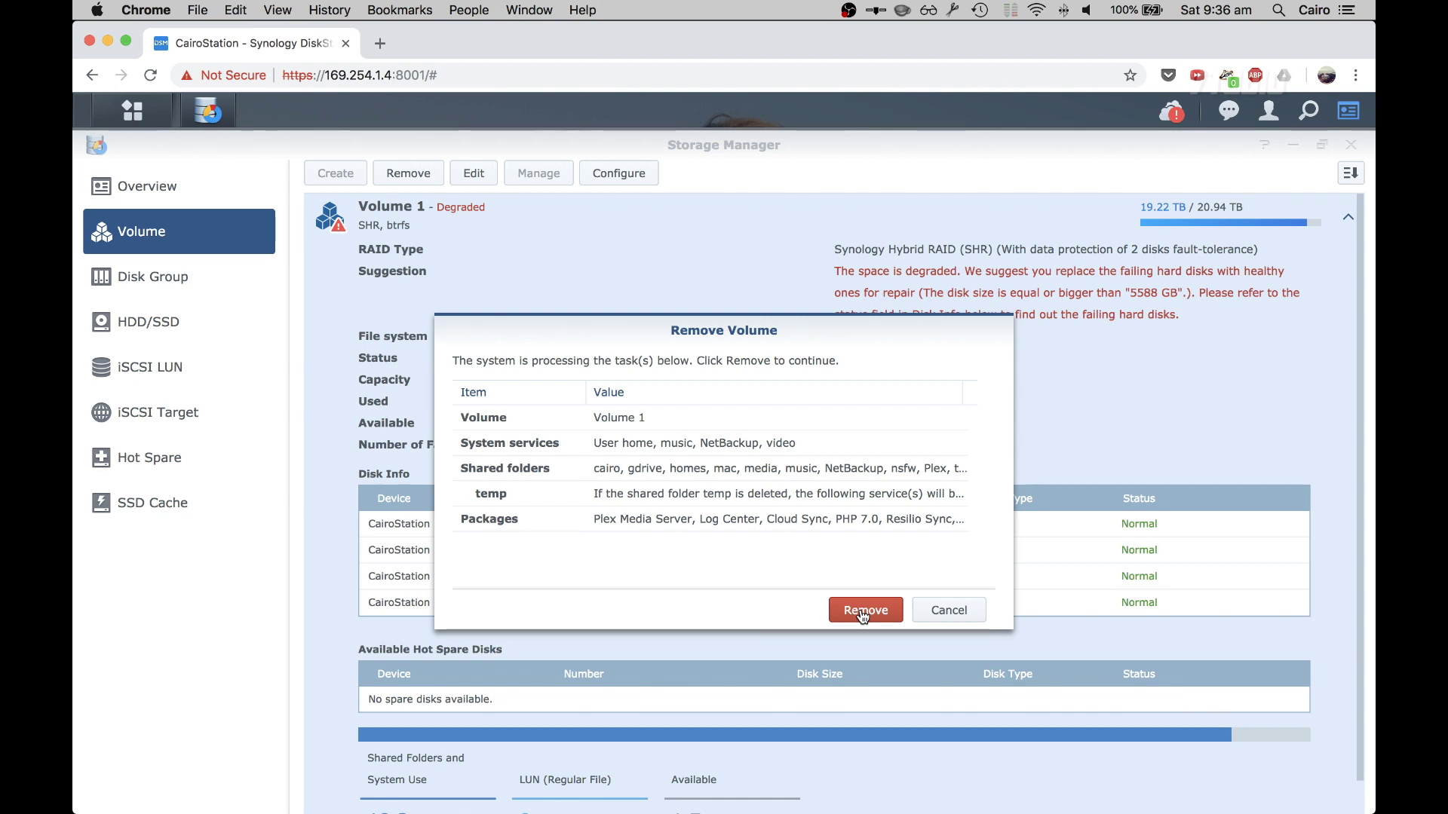
Confirm deleting all data on Volume 1 and authorize the removal with the DSM password
{"action": "left_click", "coordinate": [864, 614]}
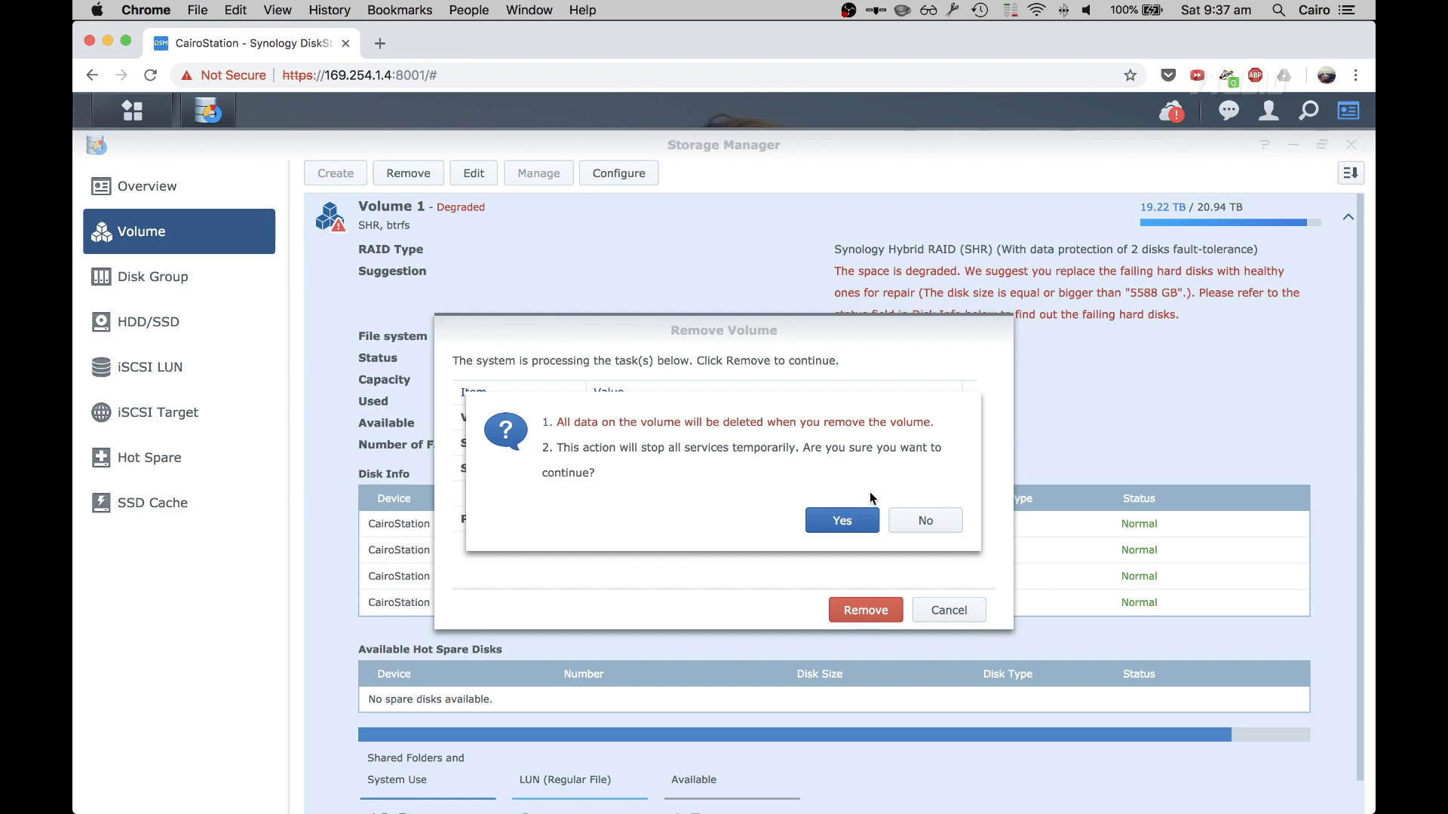
{"action": "left_click", "coordinate": [842, 520]}
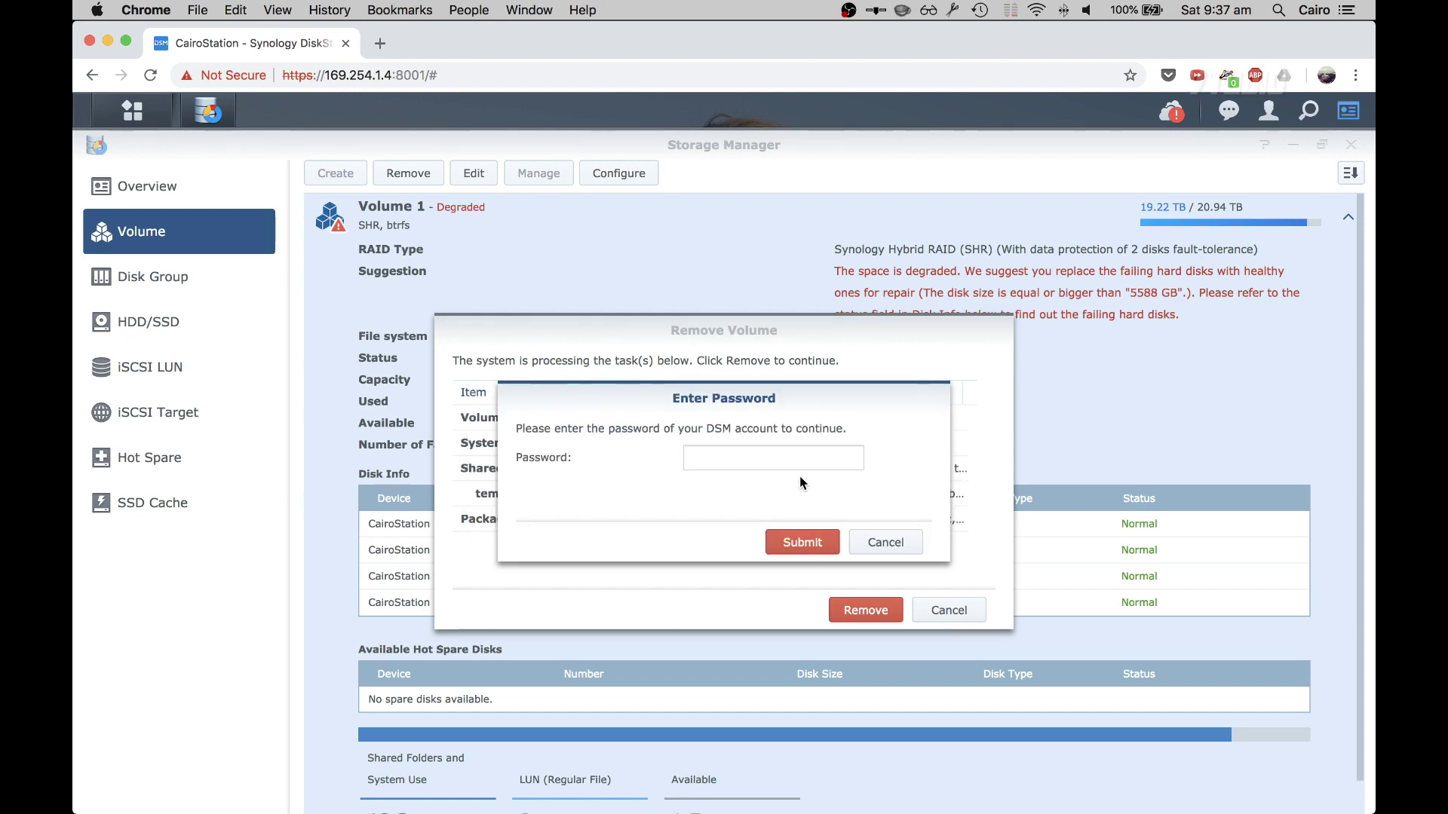
{"action": "left_click", "coordinate": [772, 457]}
{"action": "type", "text": "••••••••••••••••"}
{"action": "left_click", "coordinate": [803, 542]}
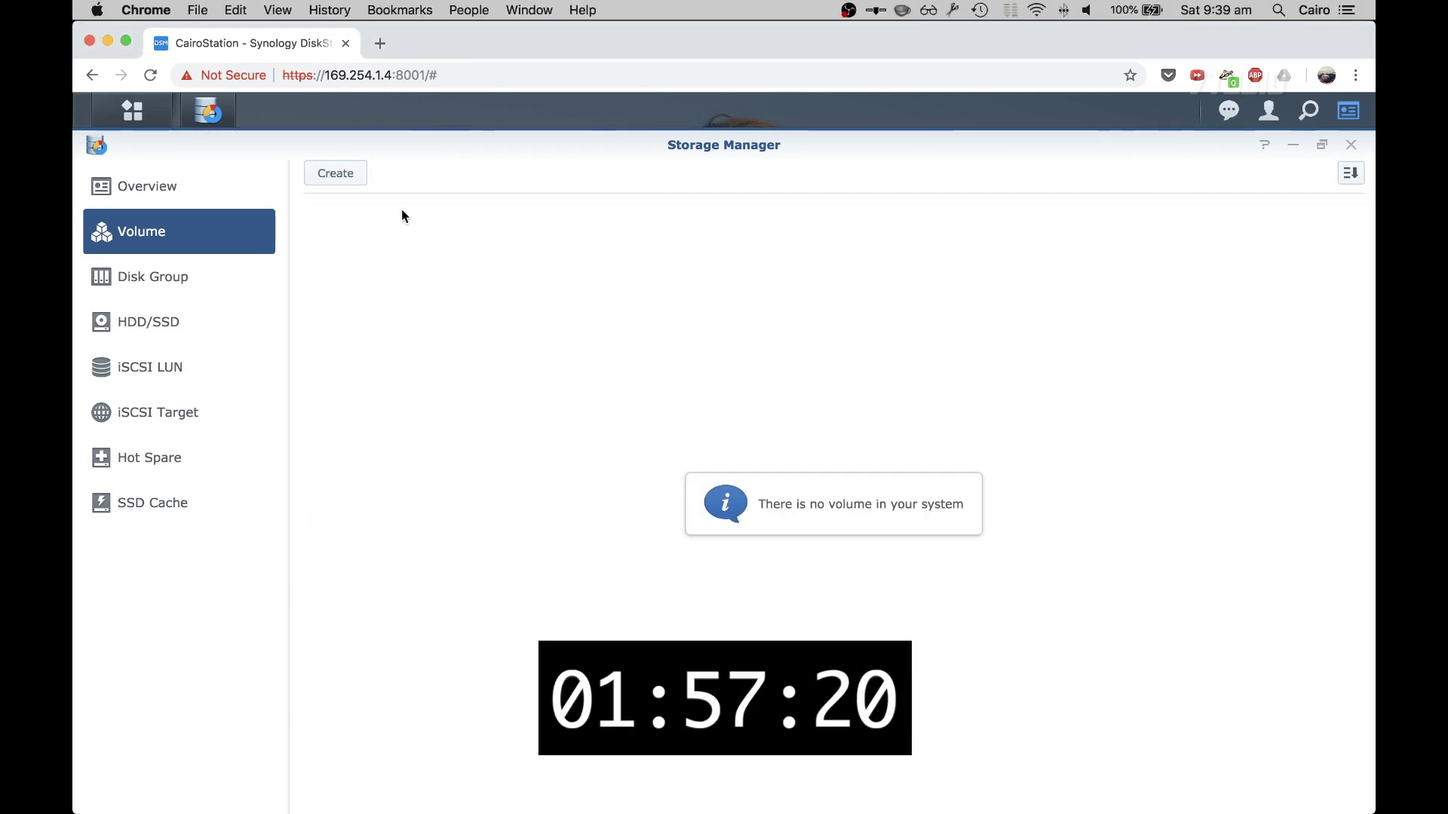
Start a Custom volume setup as a Single Volume on RAID using all four disks
{"action": "left_click", "coordinate": [335, 173]}
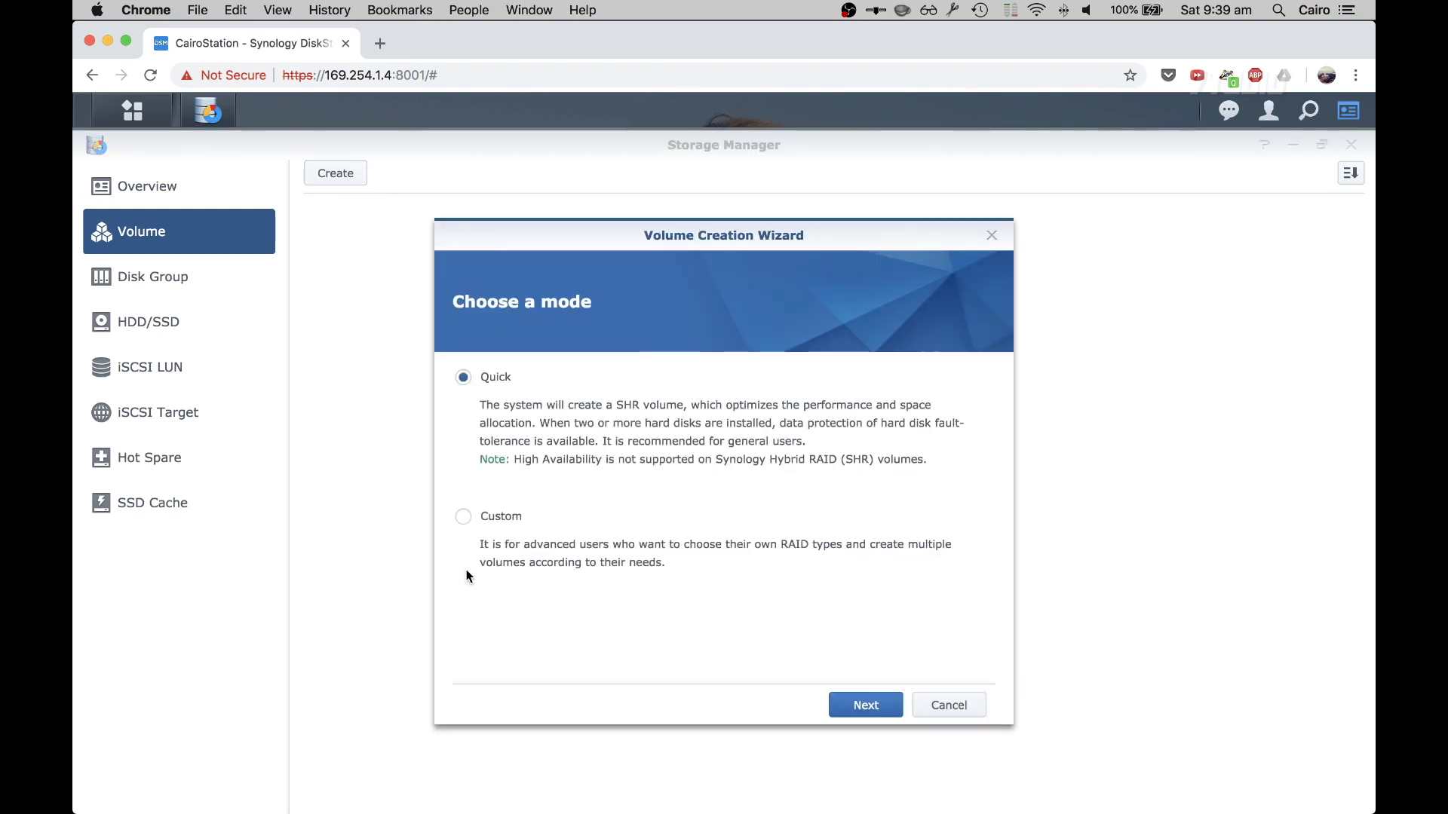
{"action": "left_click", "coordinate": [498, 517]}
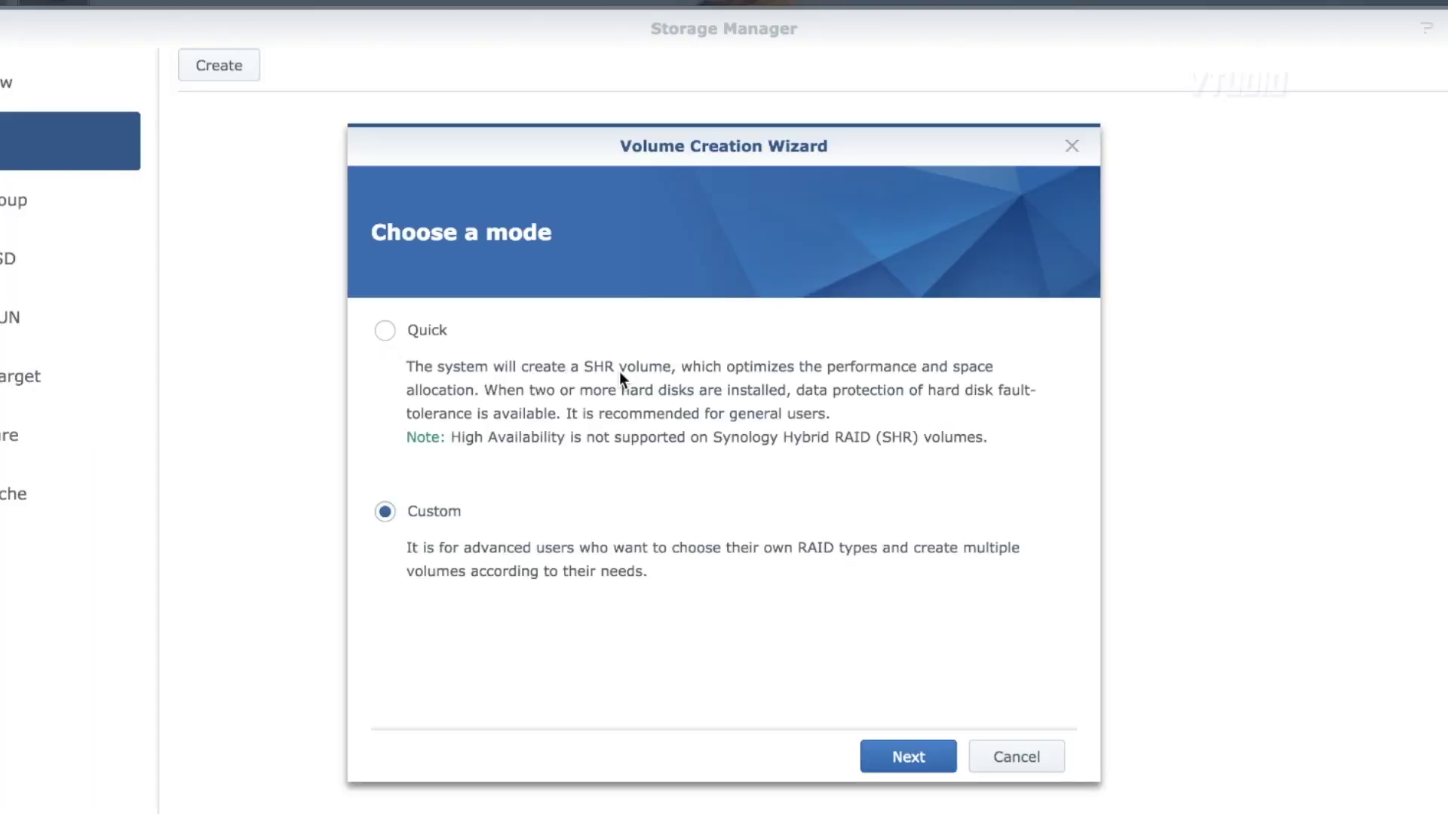
{"action": "left_click", "coordinate": [894, 756]}
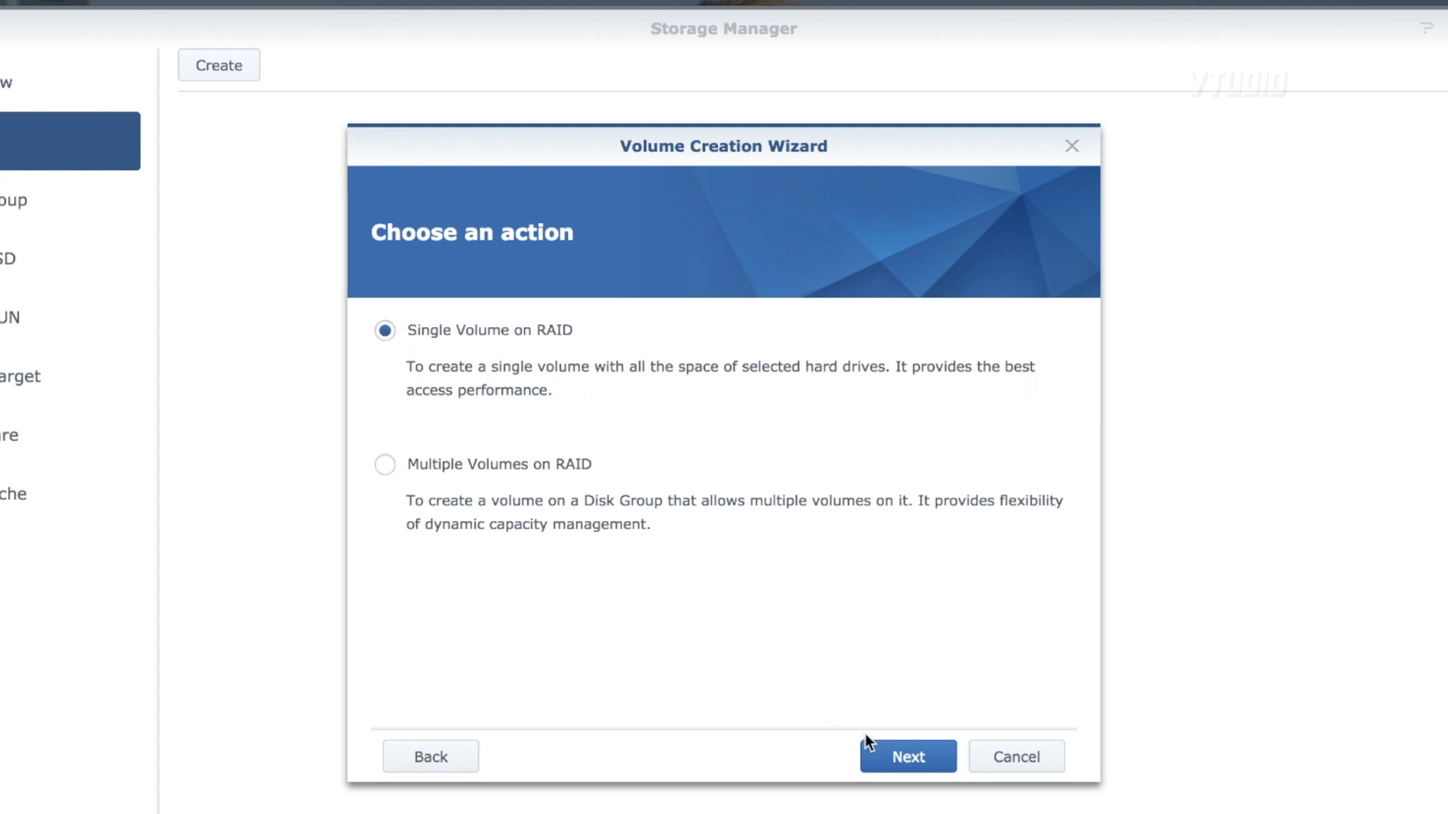
{"action": "left_click", "coordinate": [894, 757]}
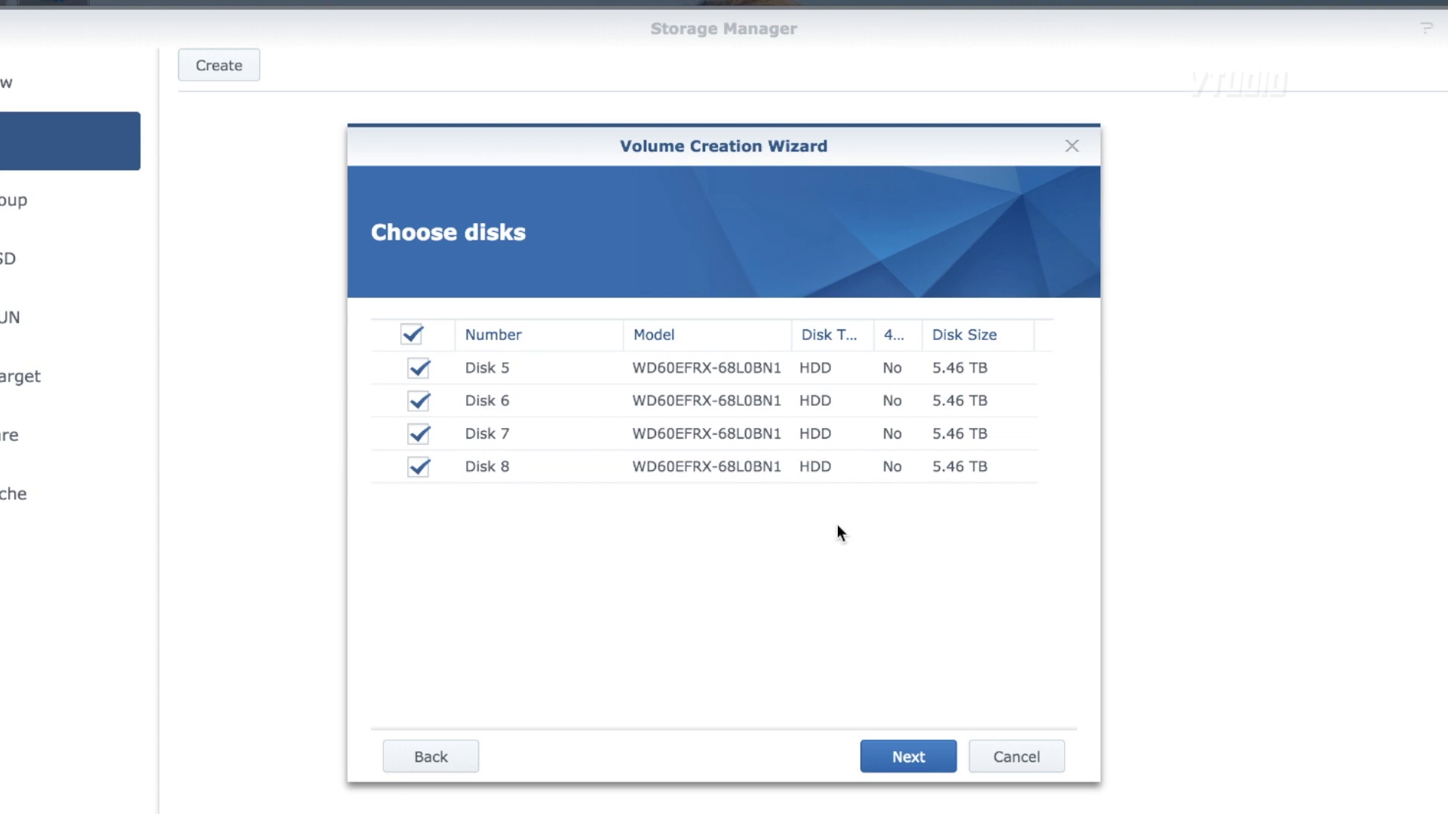
{"action": "left_click", "coordinate": [895, 757]}
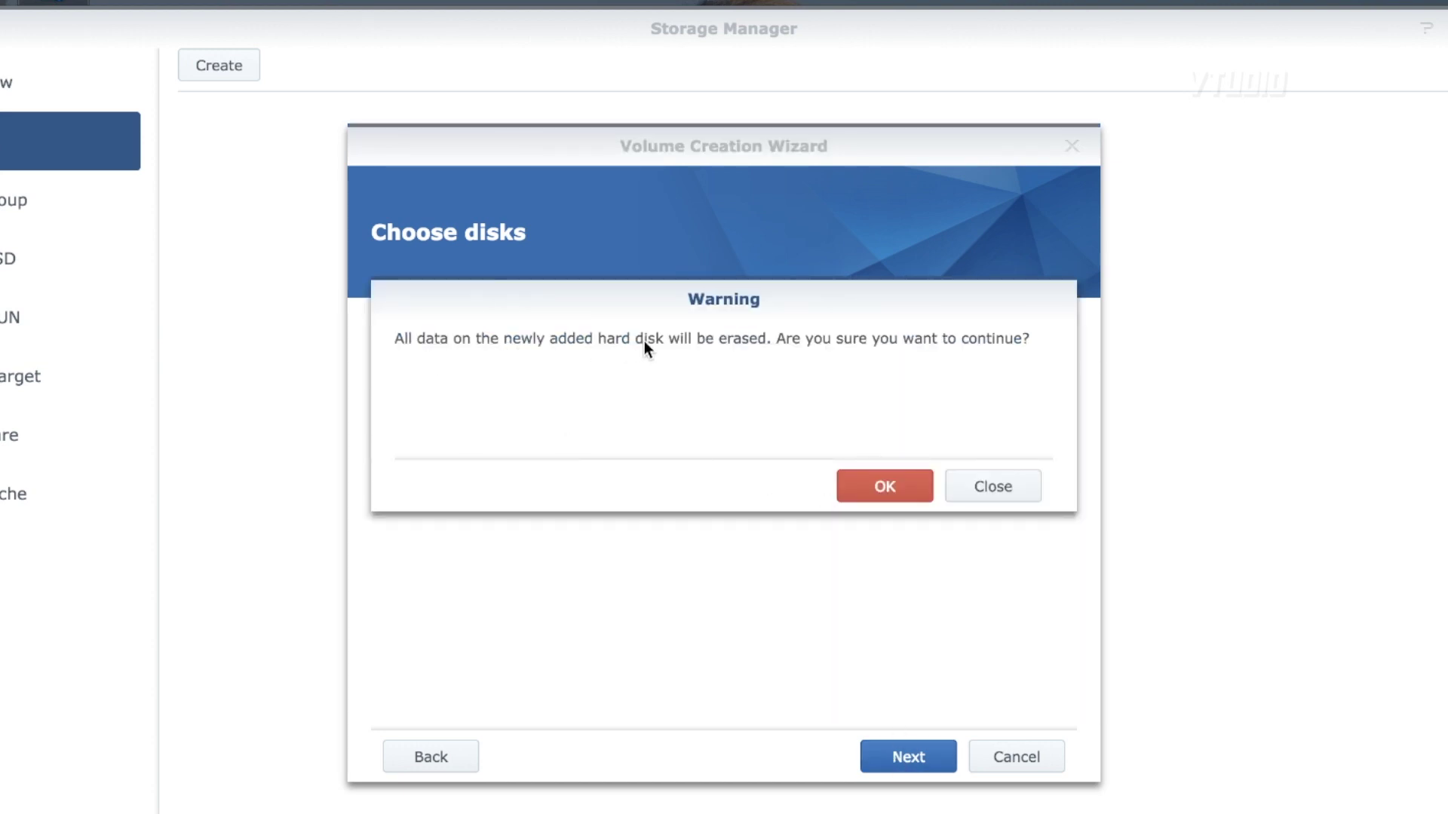
Accept erasing the disks, choose RAID 6 with Btrfs and default description, and apply
{"action": "left_click", "coordinate": [884, 485]}
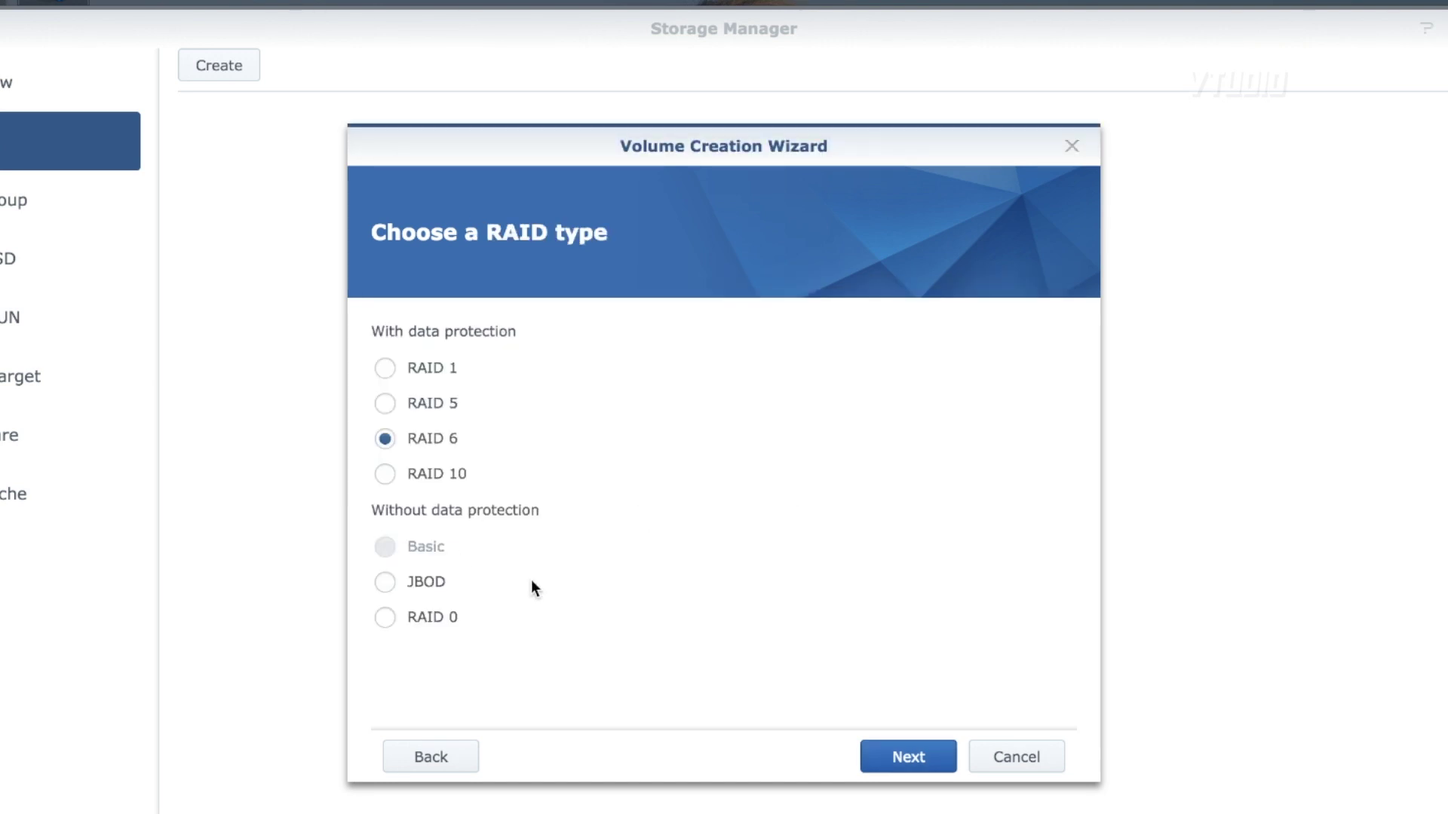
{"action": "left_click", "coordinate": [909, 756]}
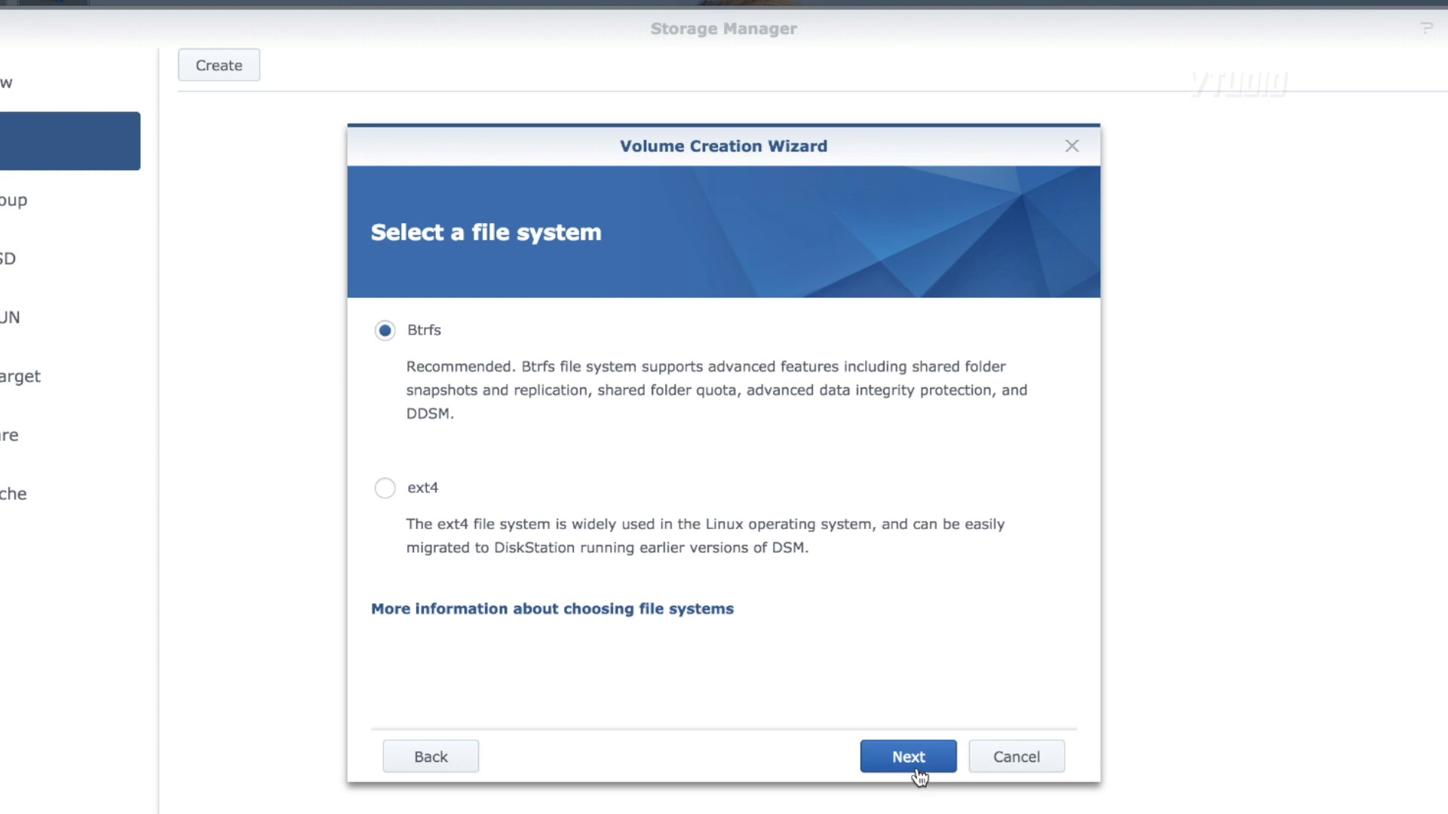
{"action": "left_click", "coordinate": [919, 773]}
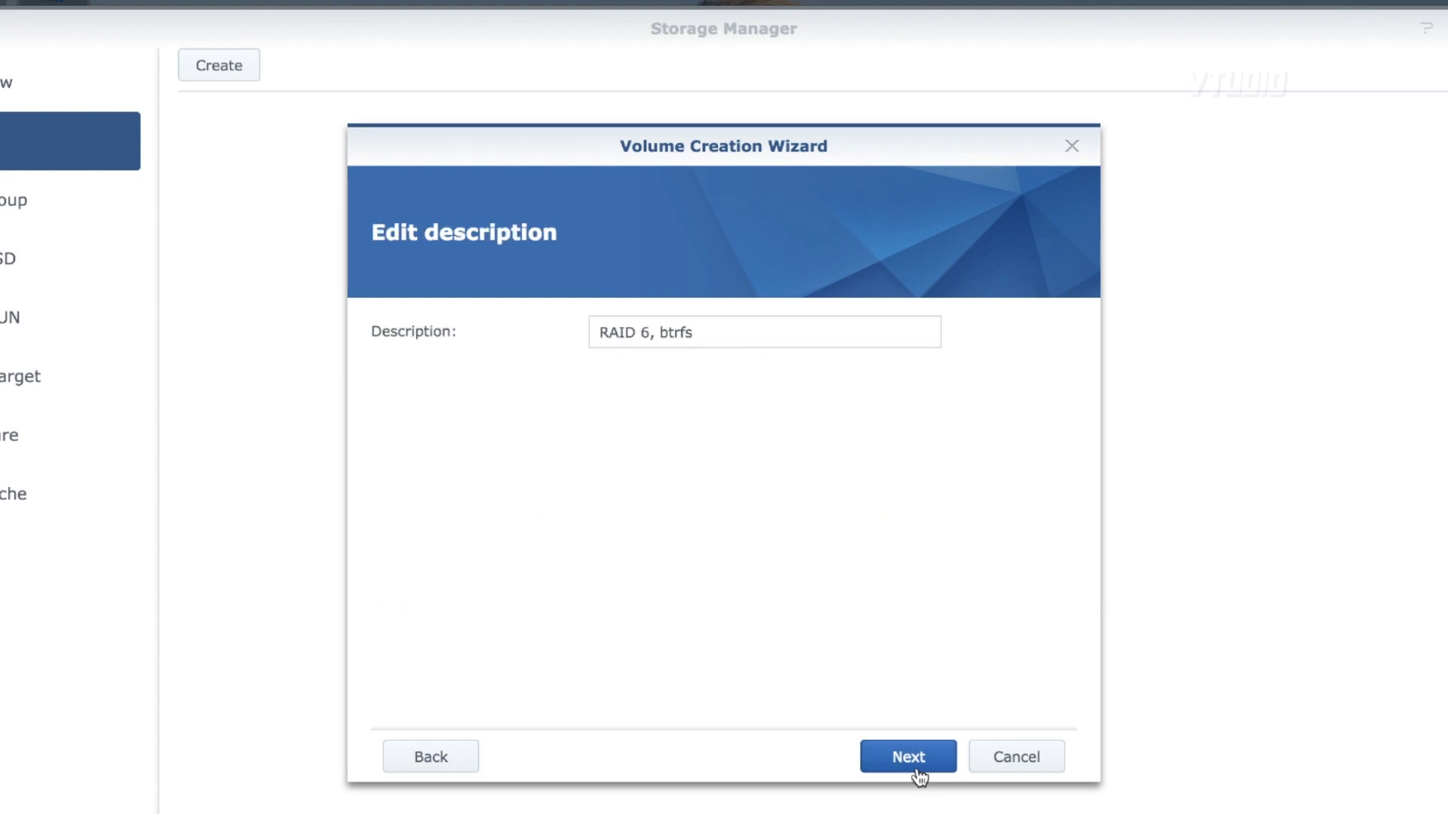
{"action": "left_click", "coordinate": [918, 774]}
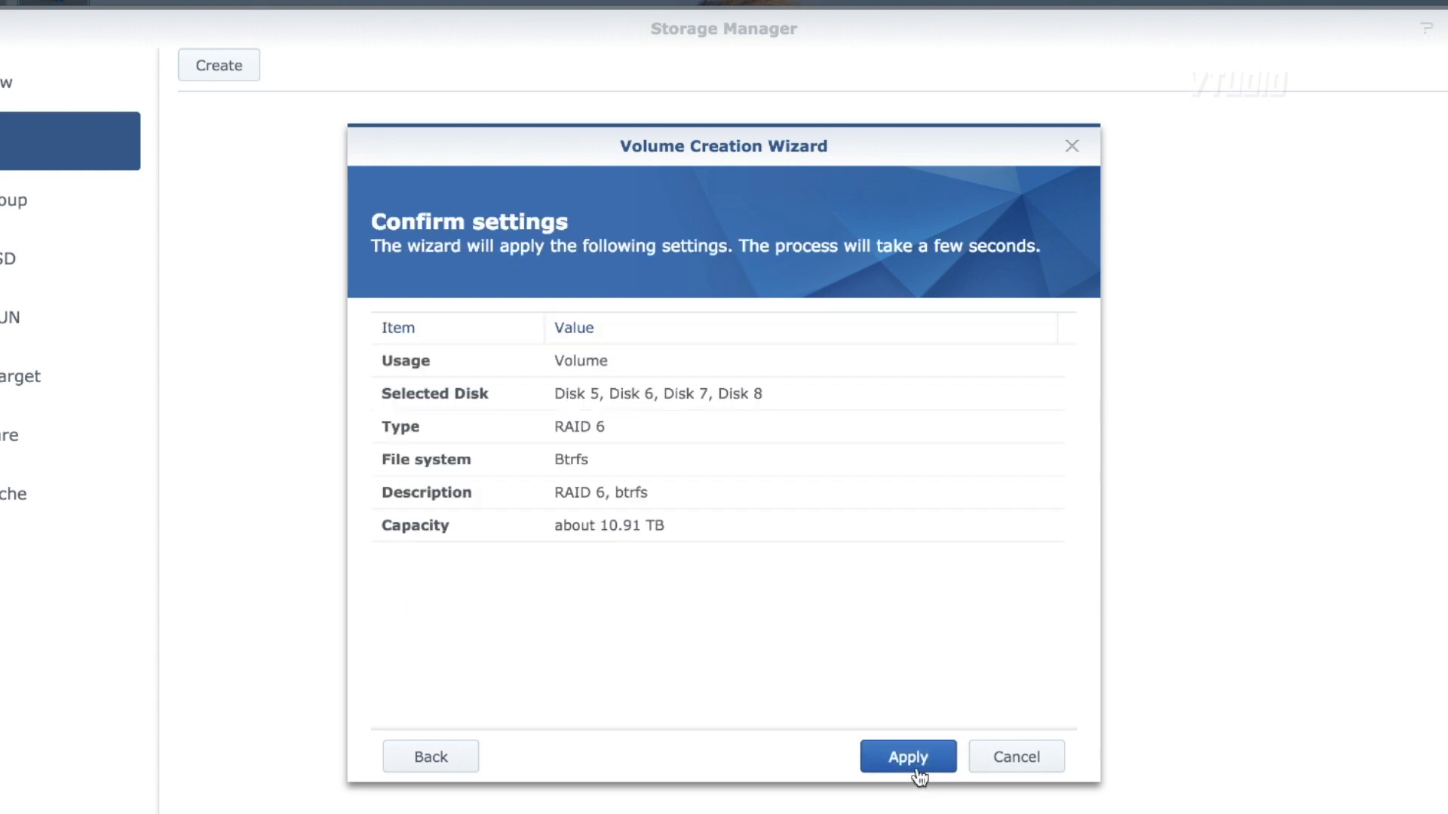
{"action": "left_click", "coordinate": [918, 774]}
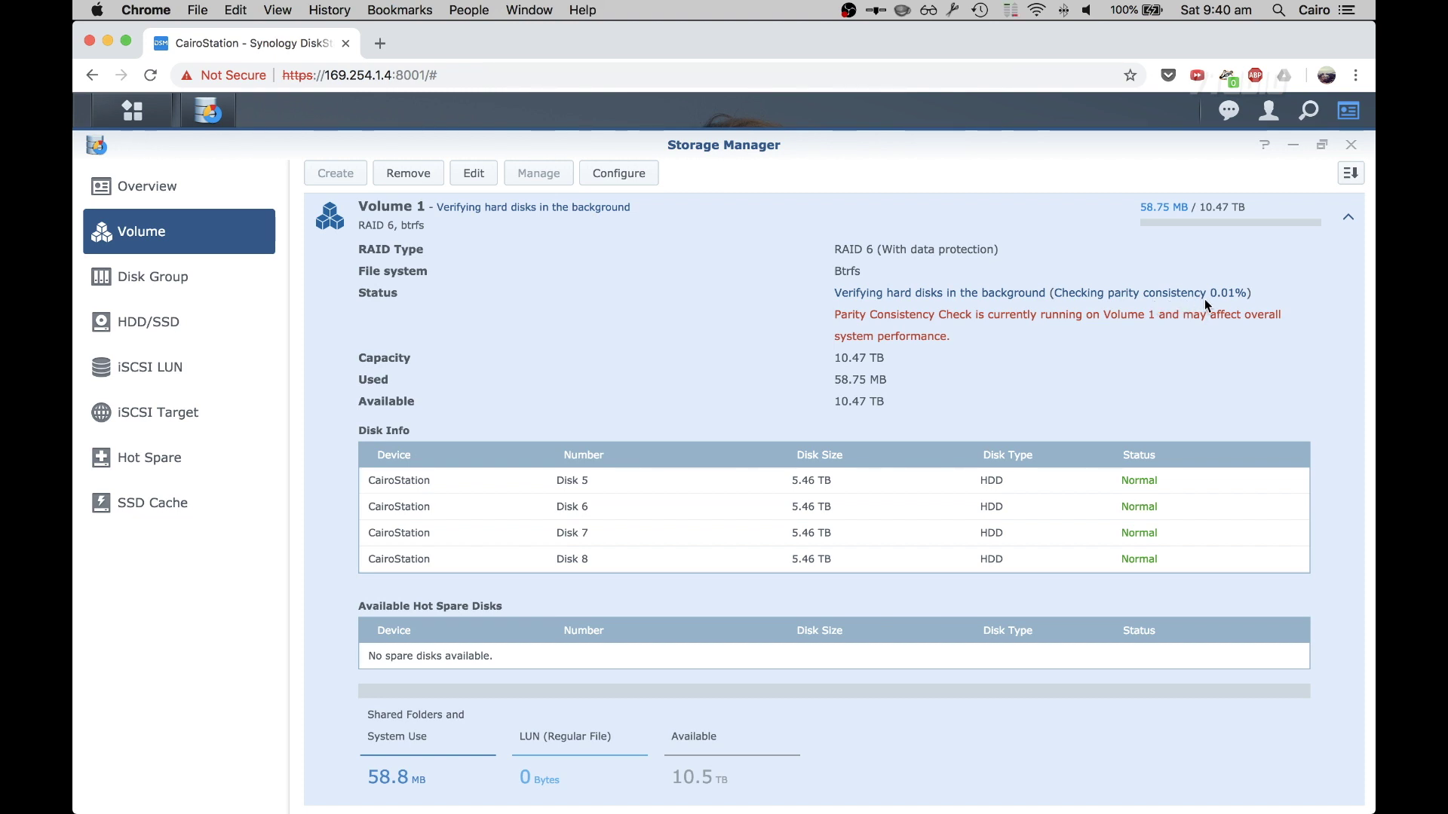
Close Storage Manager while Volume 1 runs its parity consistency check
{"action": "left_click", "coordinate": [1351, 144]}
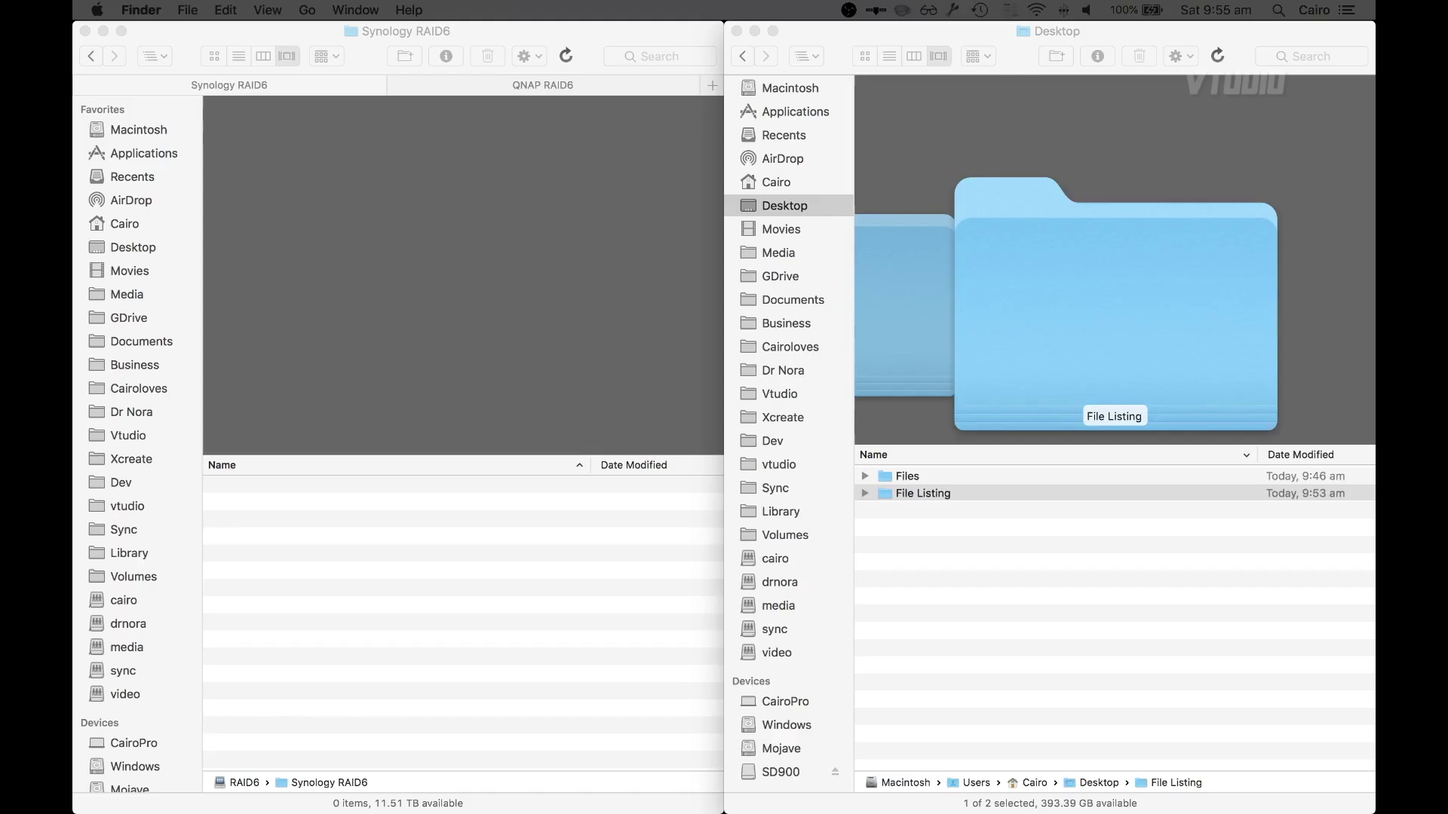
Check the File Listing folder's size and paste it into Synology RAID6
{"action": "left_click", "coordinate": [1063, 493]}
{"action": "key", "text": "space"}
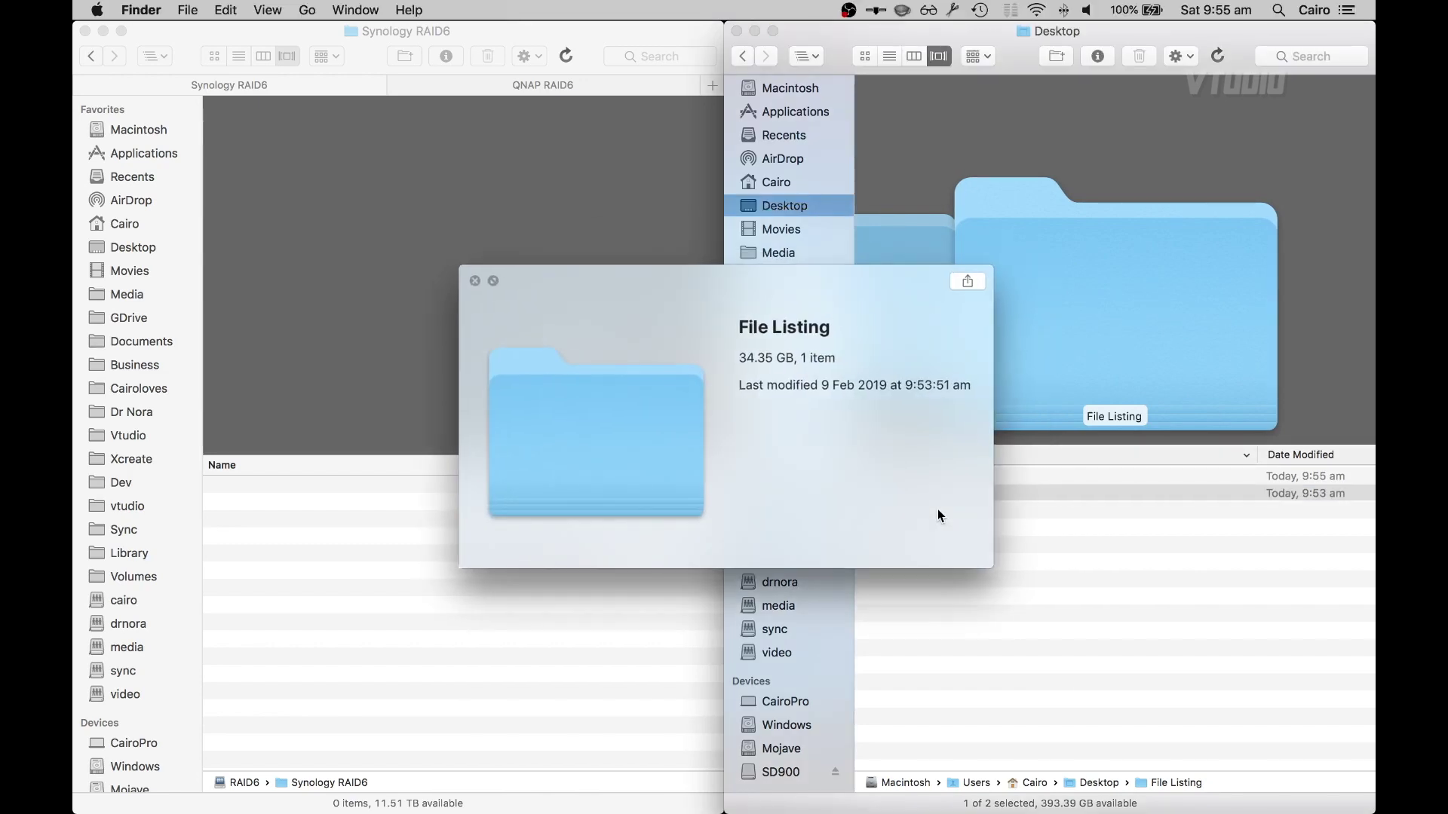
{"action": "key", "text": "space"}
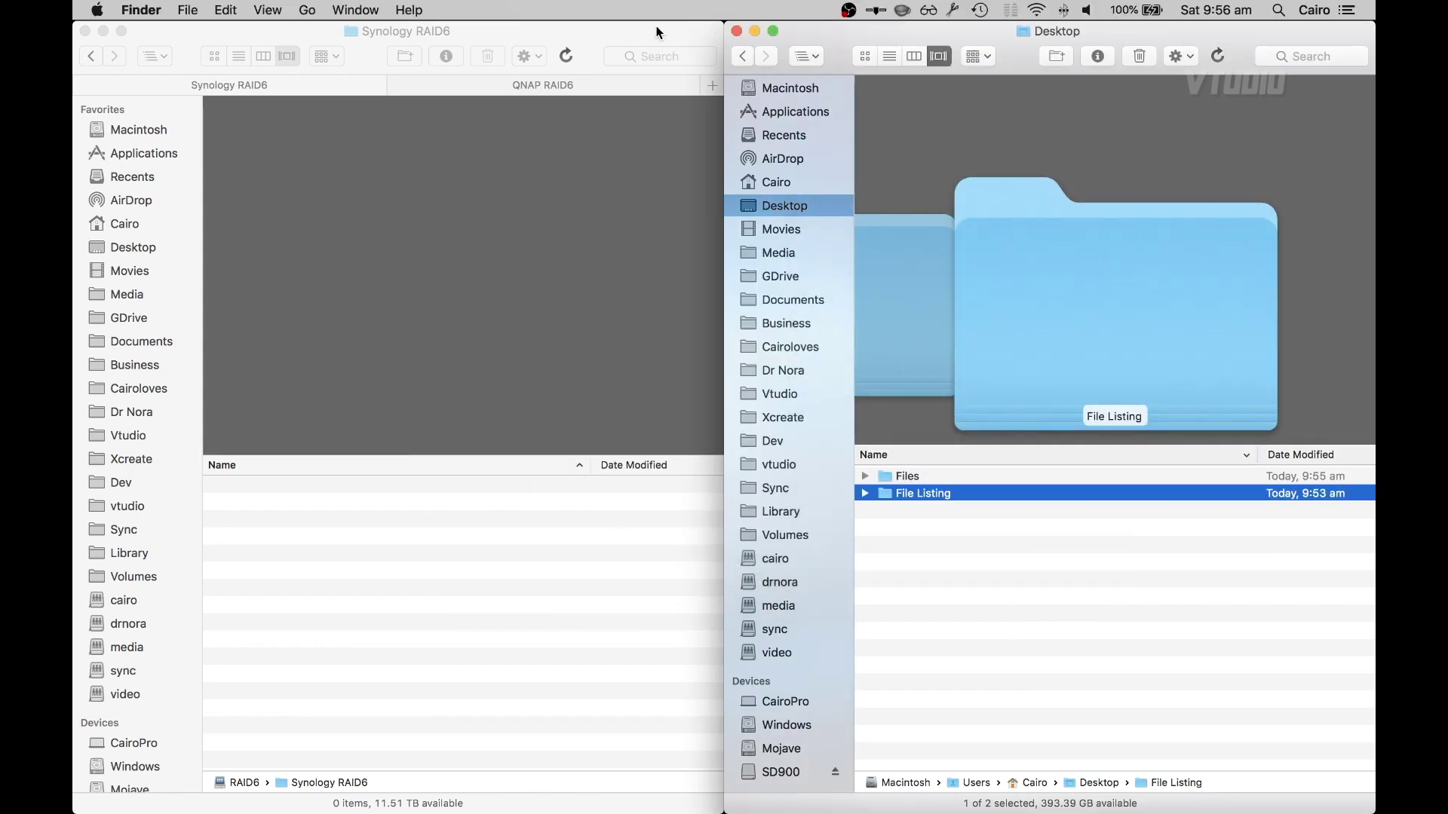
{"action": "left_click", "coordinate": [582, 30]}
{"action": "left_click", "coordinate": [447, 89]}
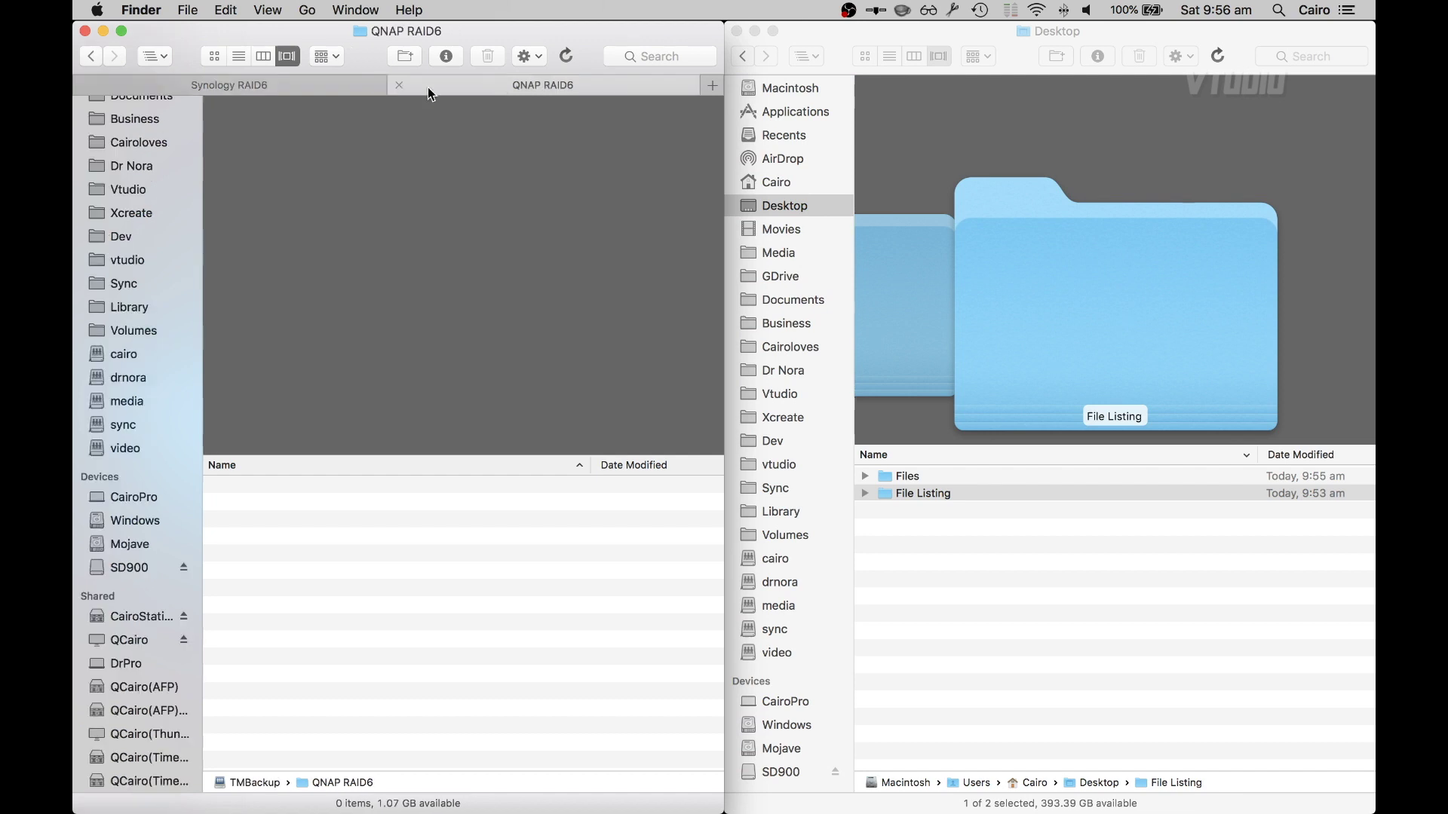
{"action": "left_click", "coordinate": [273, 89]}
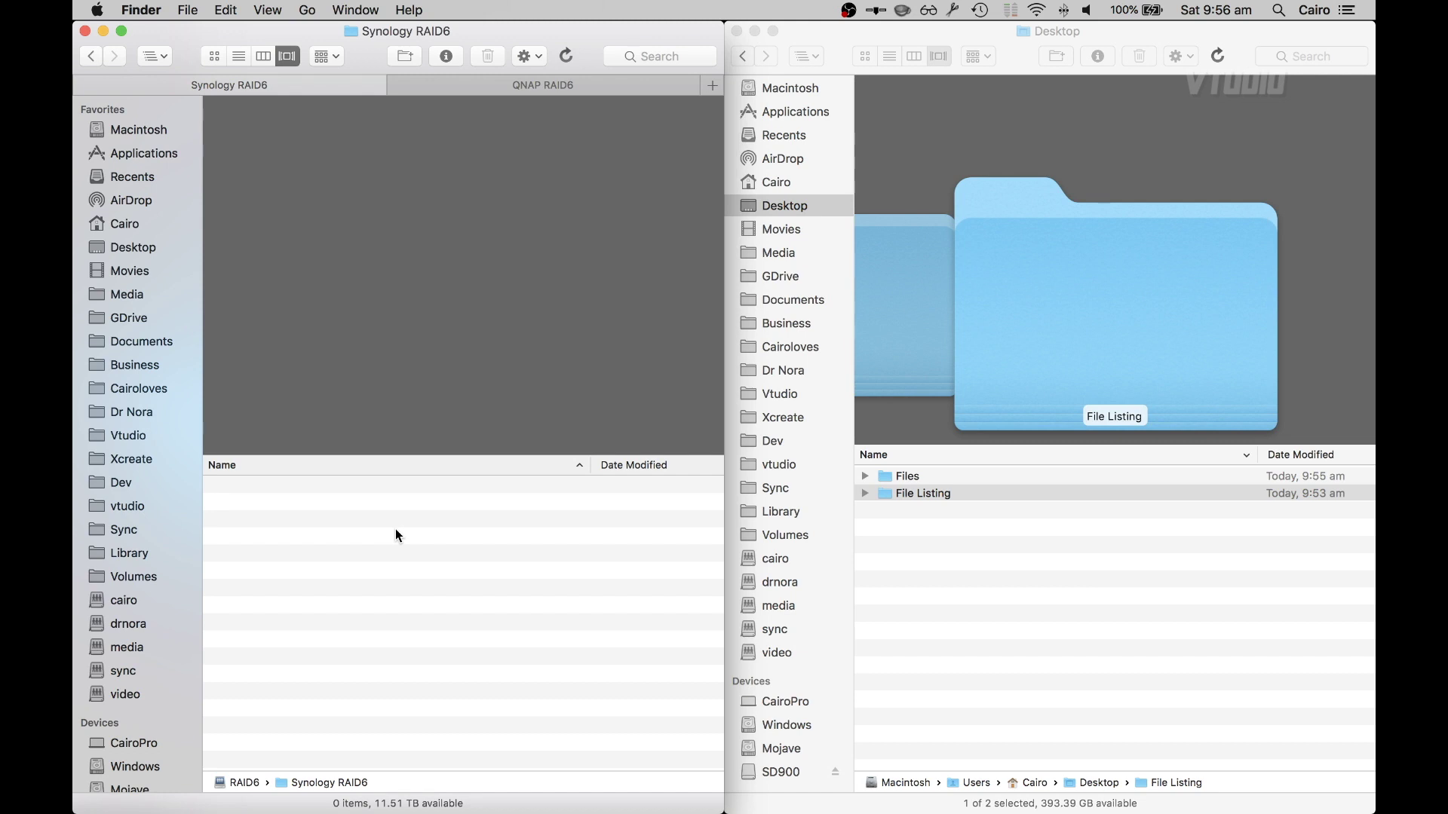
{"action": "key", "text": "super+v"}
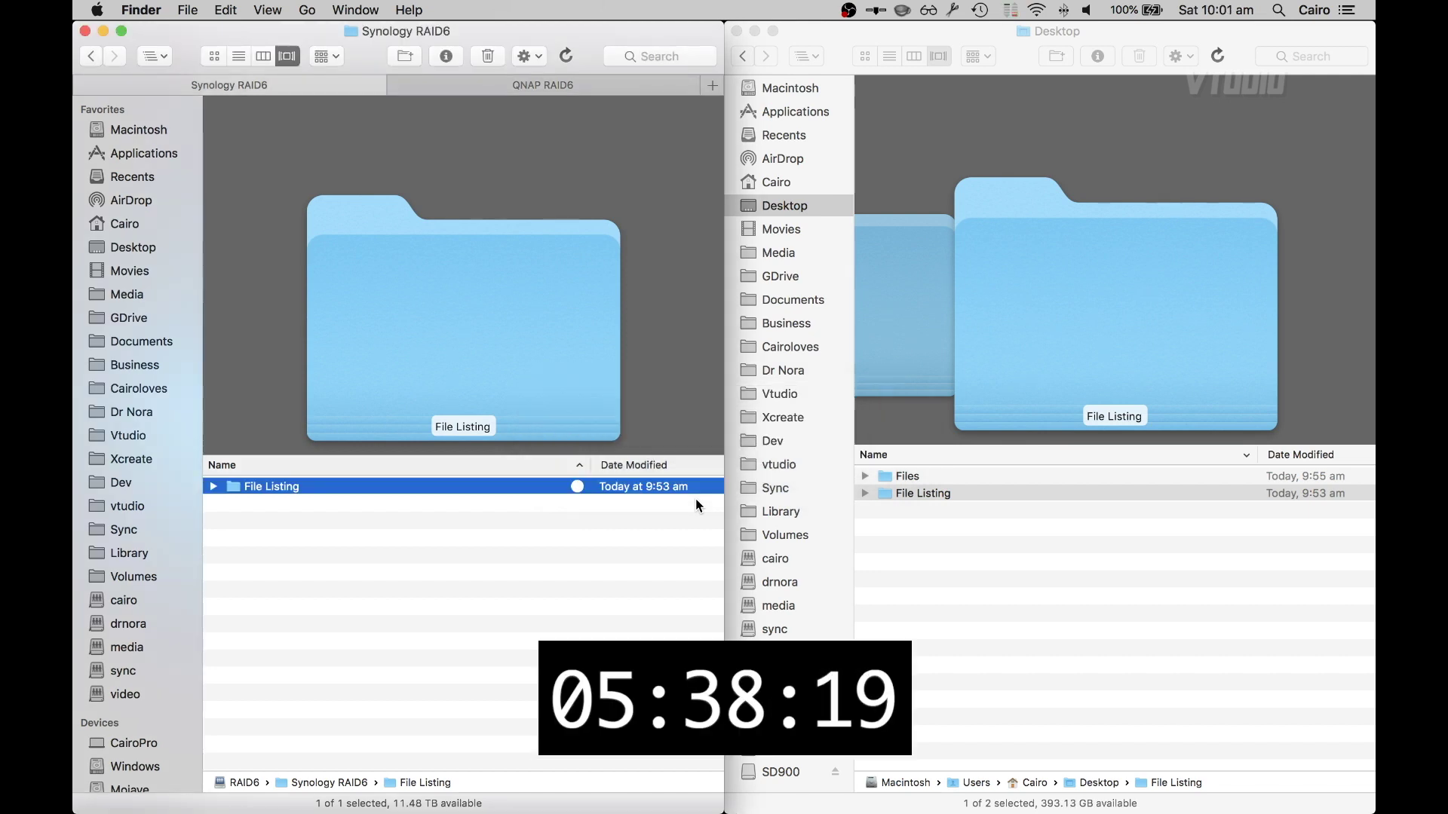
Copy File Listing from the Desktop again for pasting into QNAP RAID6
{"action": "left_click", "coordinate": [543, 85]}
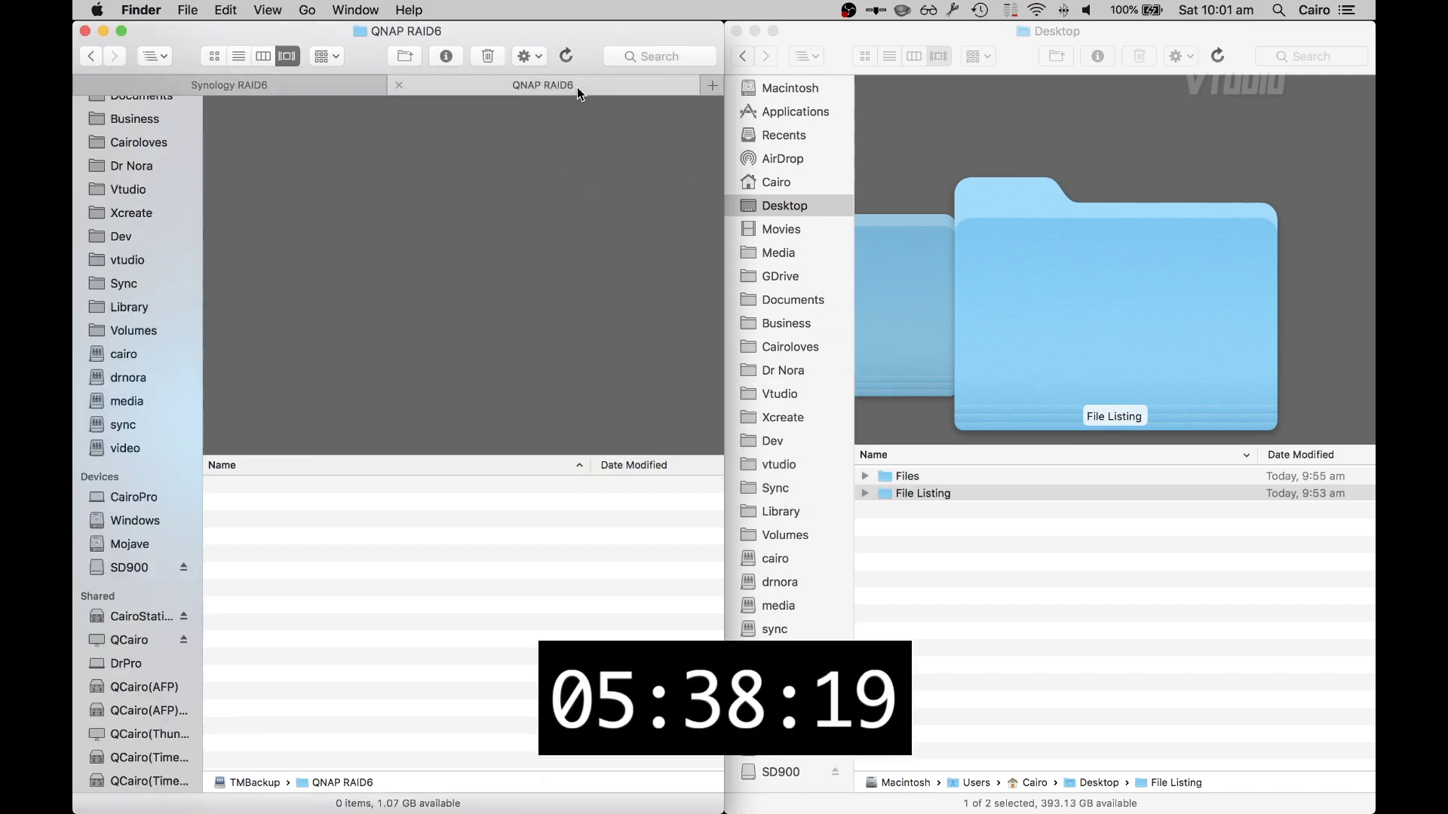
{"action": "left_click", "coordinate": [996, 493]}
{"action": "key", "text": "super+c"}
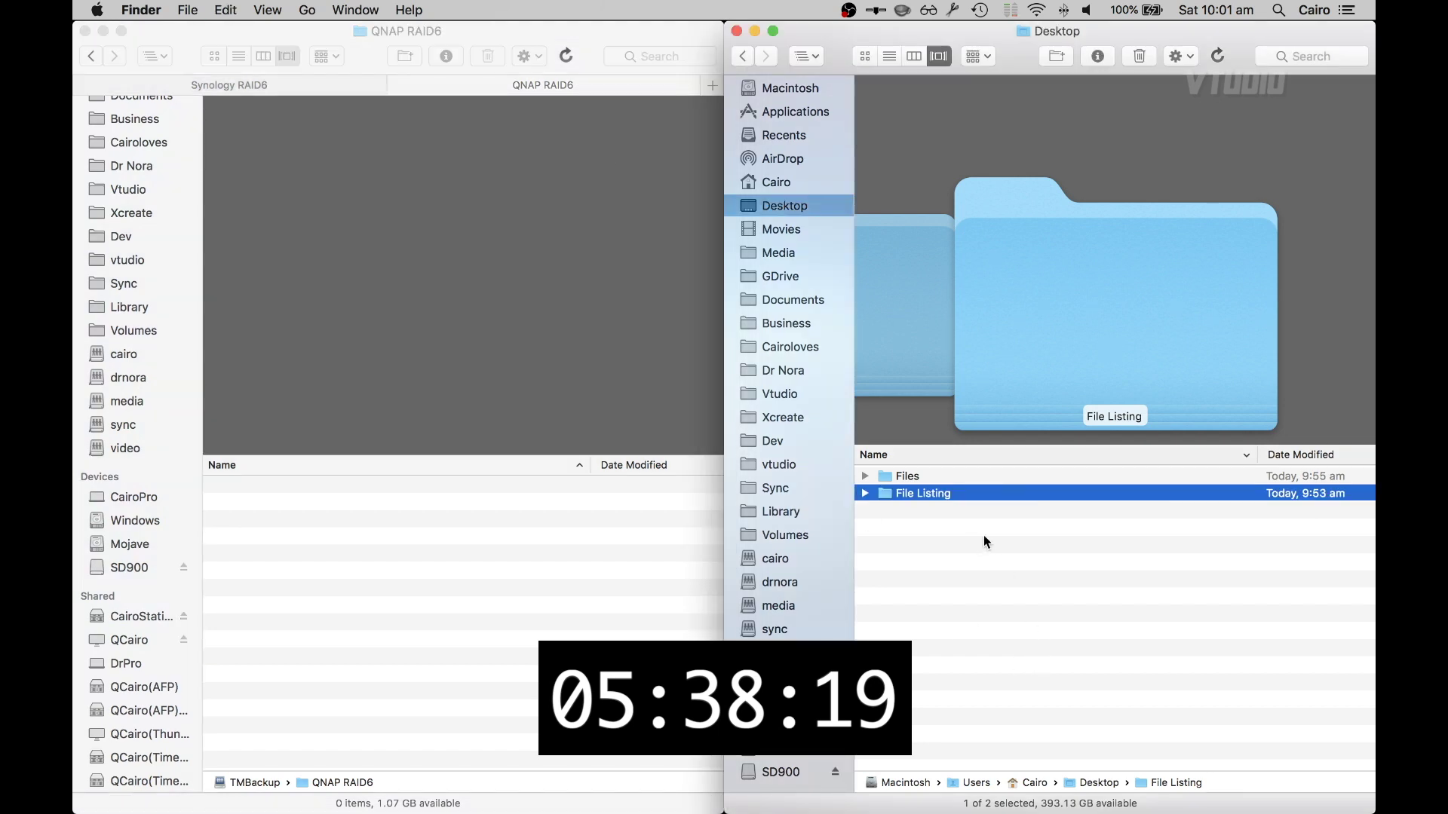
{"action": "left_click", "coordinate": [422, 574]}
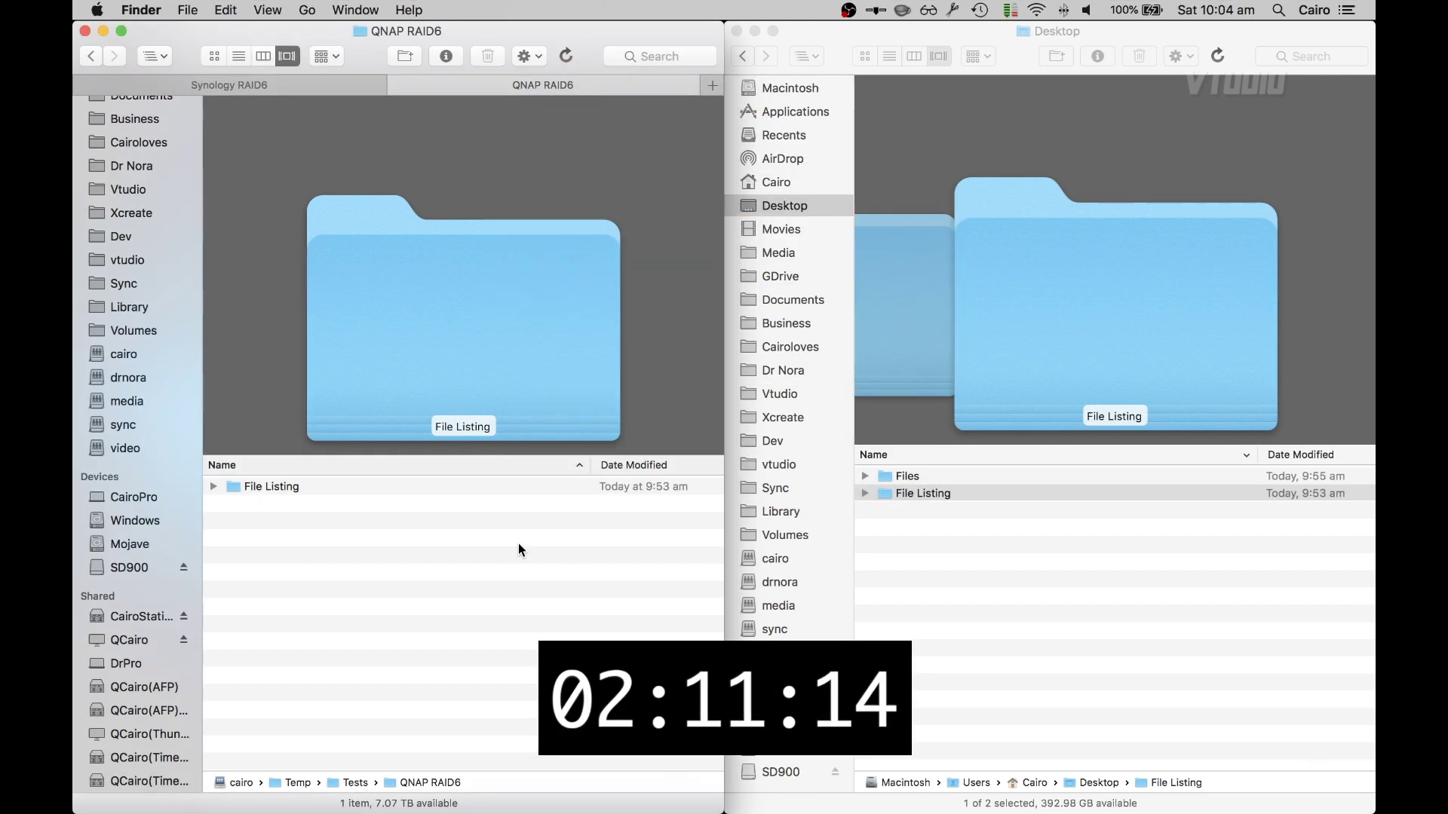
Browse into File Listing › 180305 FZ80 Camera on Synology RAID6, then on QNAP RAID6
{"action": "left_click", "coordinate": [288, 85]}
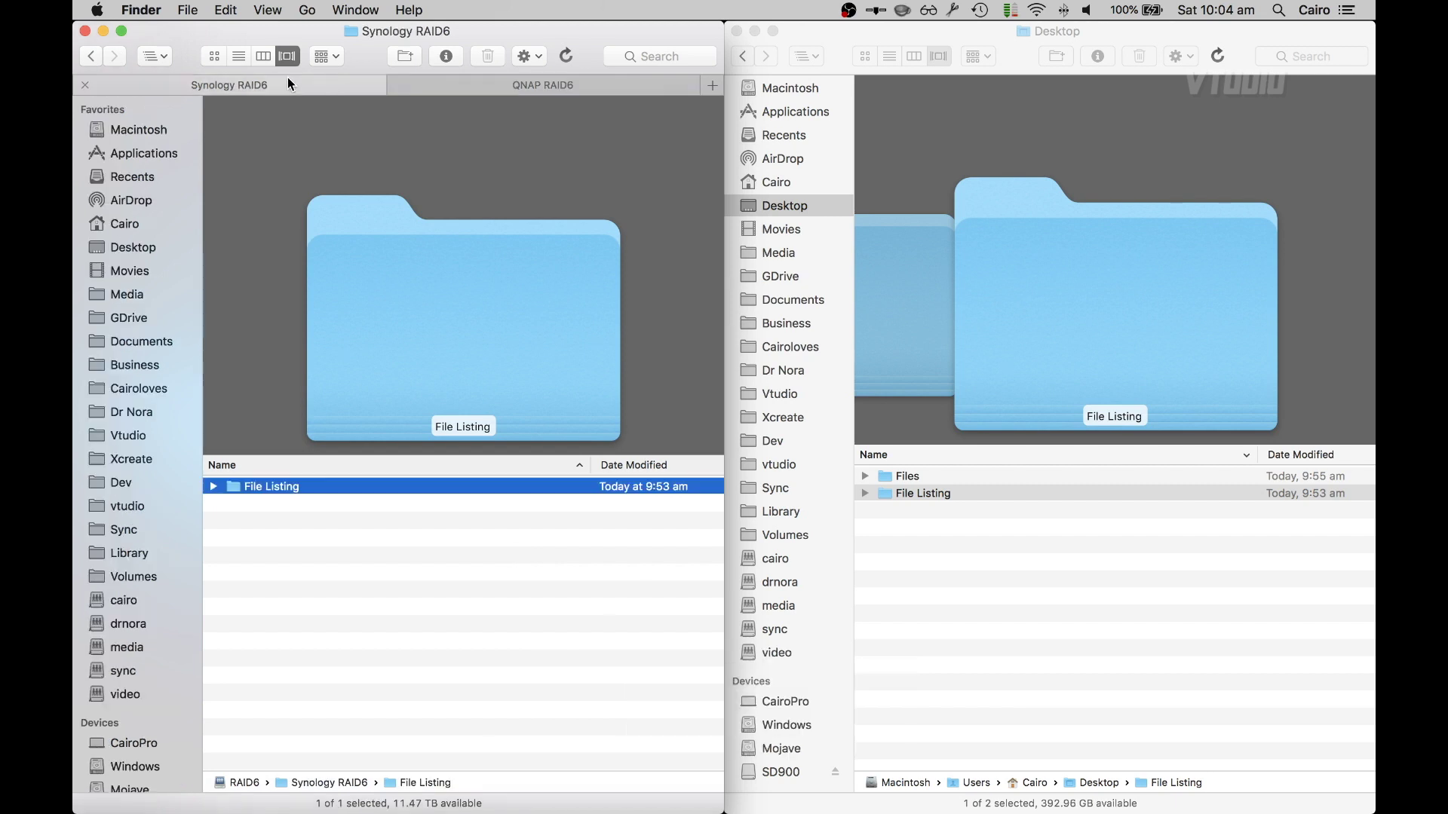
{"action": "double_click", "coordinate": [294, 487]}
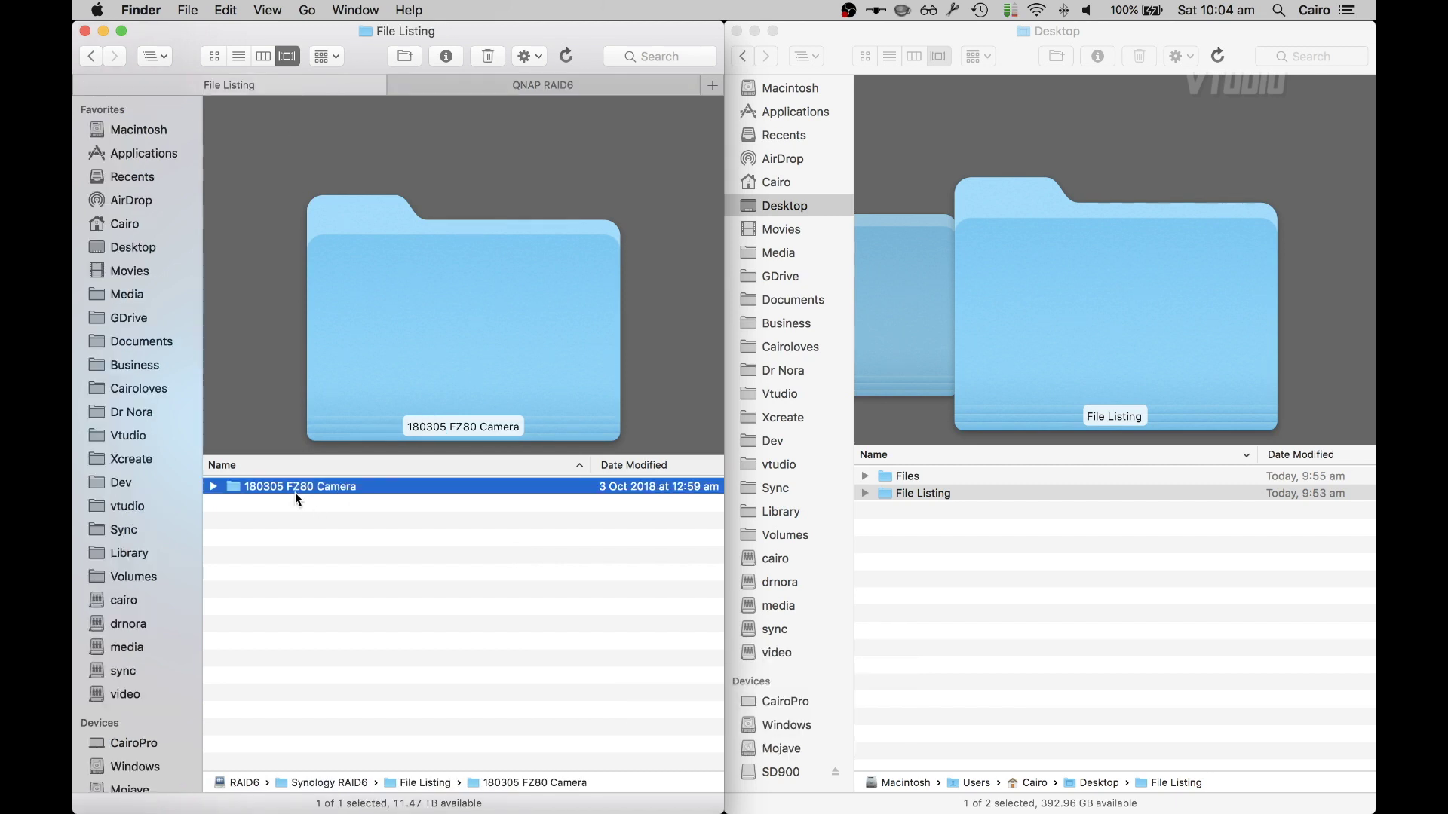
{"action": "double_click", "coordinate": [295, 488]}
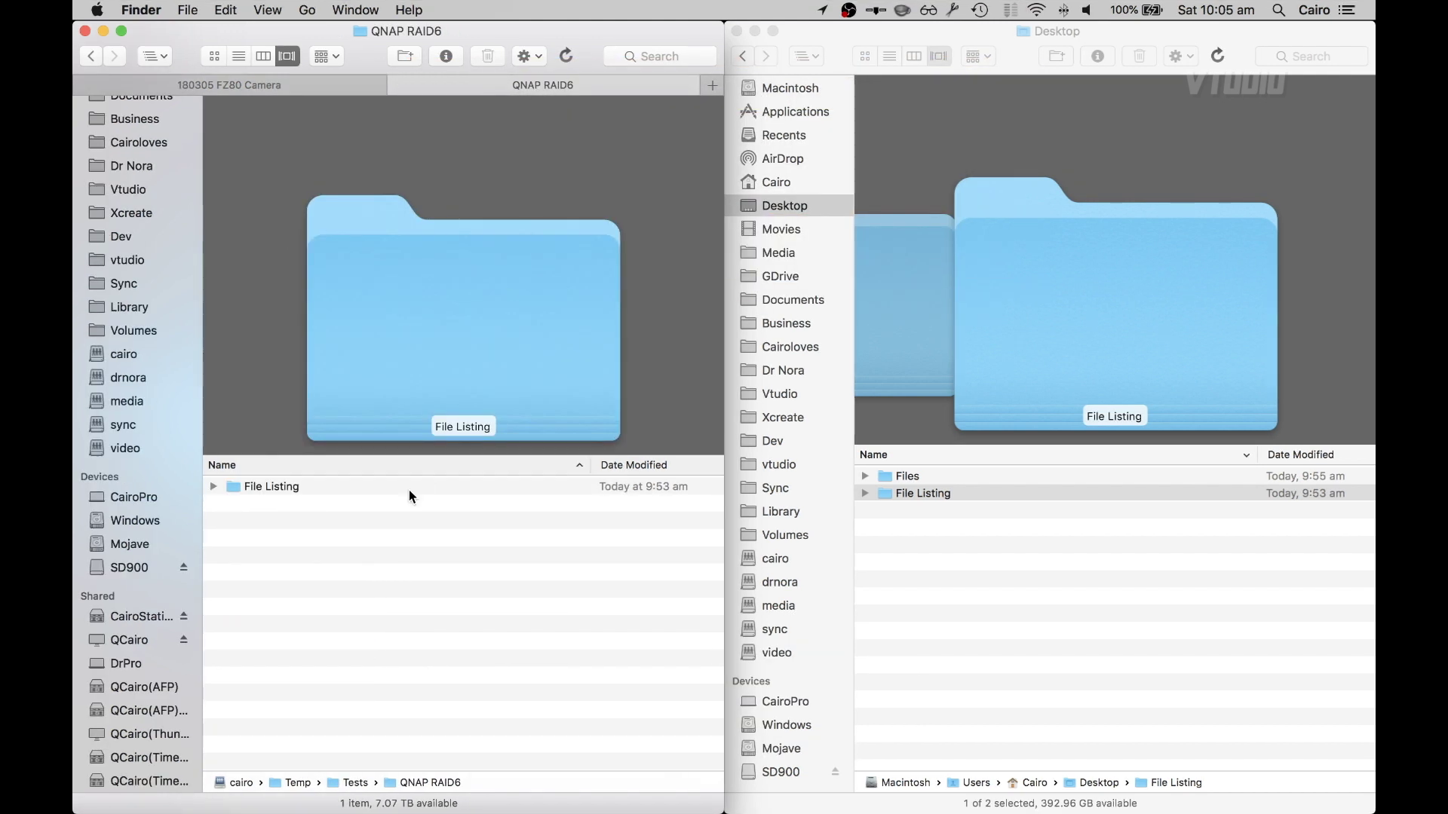
{"action": "double_click", "coordinate": [278, 492]}
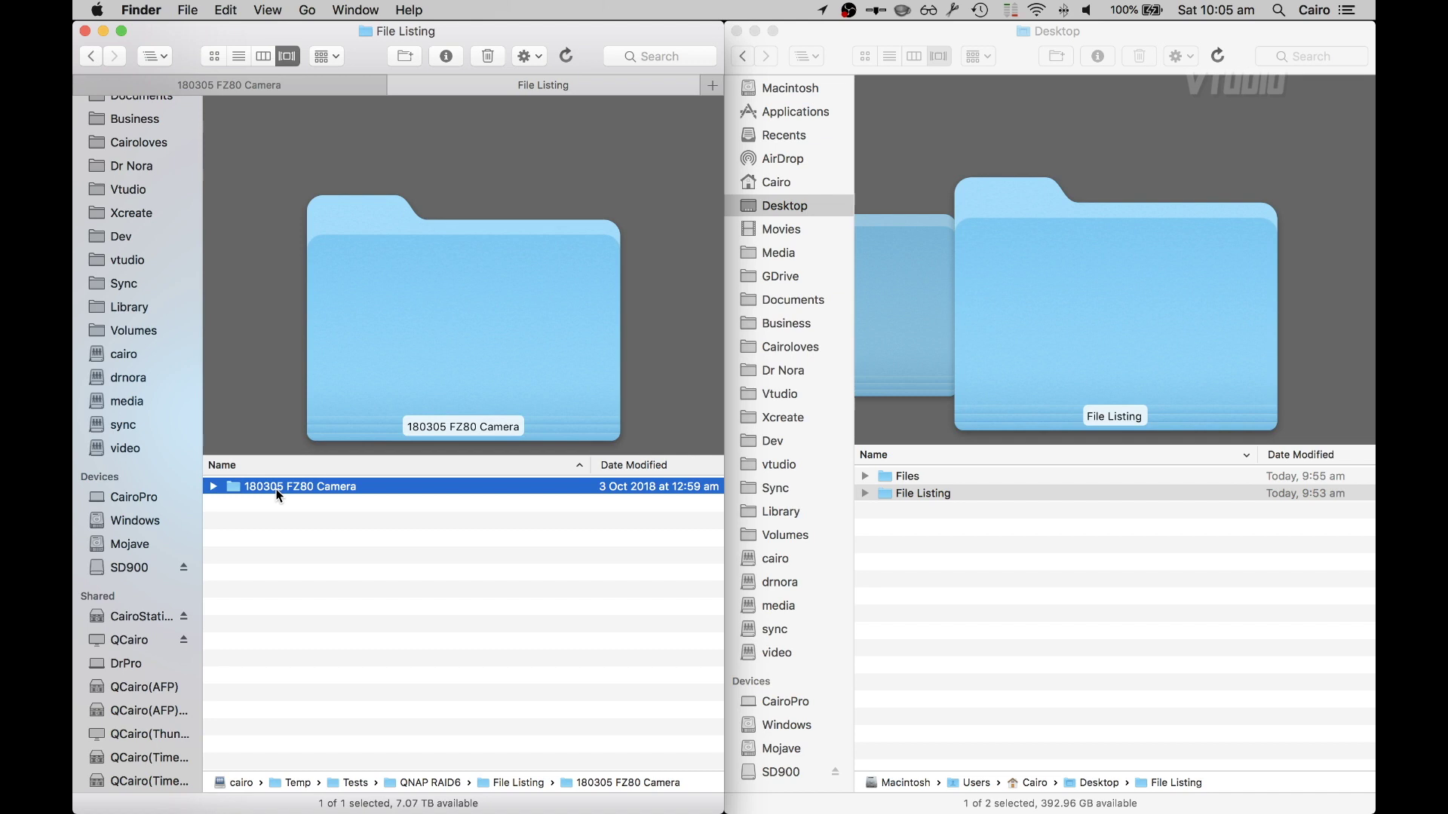
{"action": "double_click", "coordinate": [277, 486]}
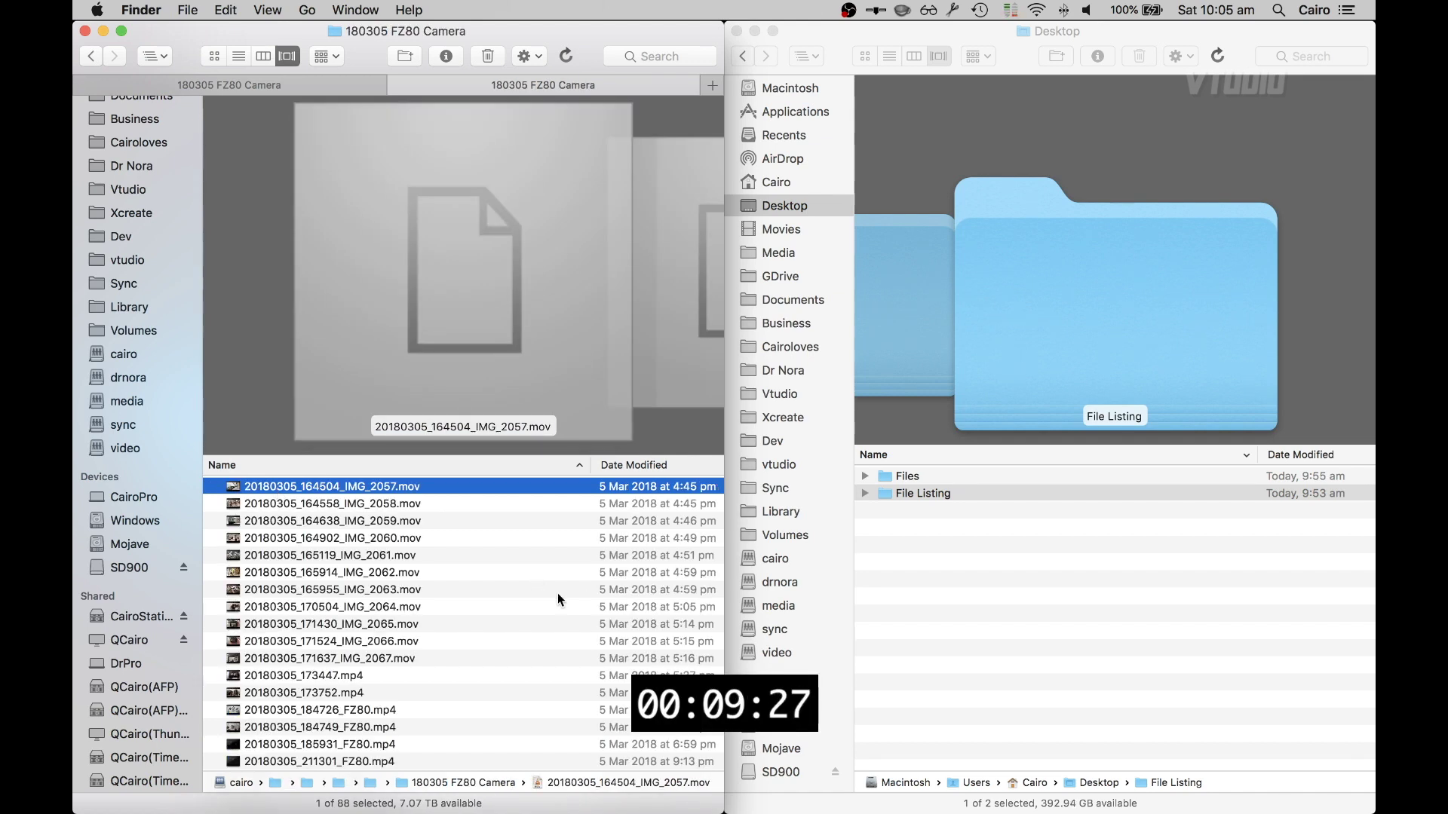